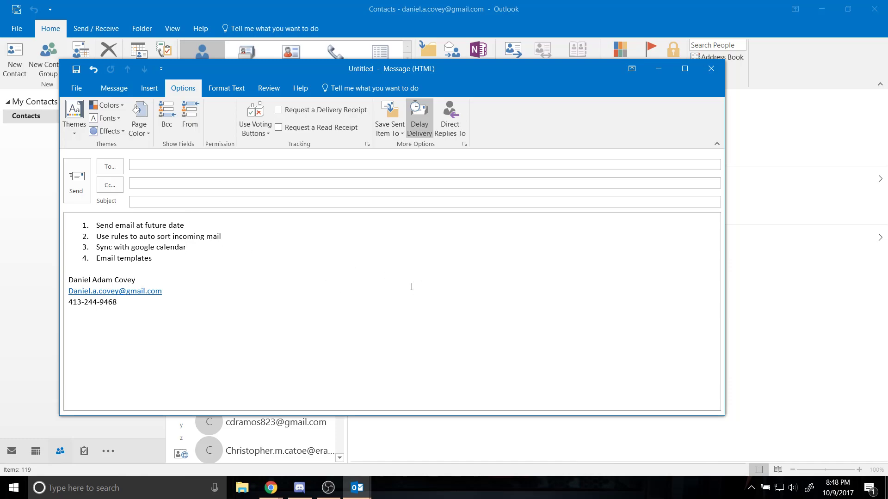
- Review the Delay Delivery properties of the untitled message, close them and minimize the message window
left_click(109, 89)
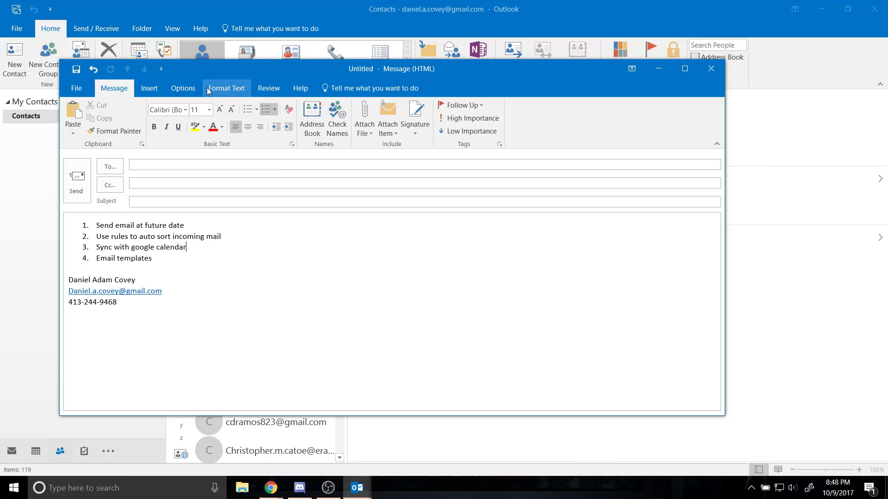
left_click(185, 89)
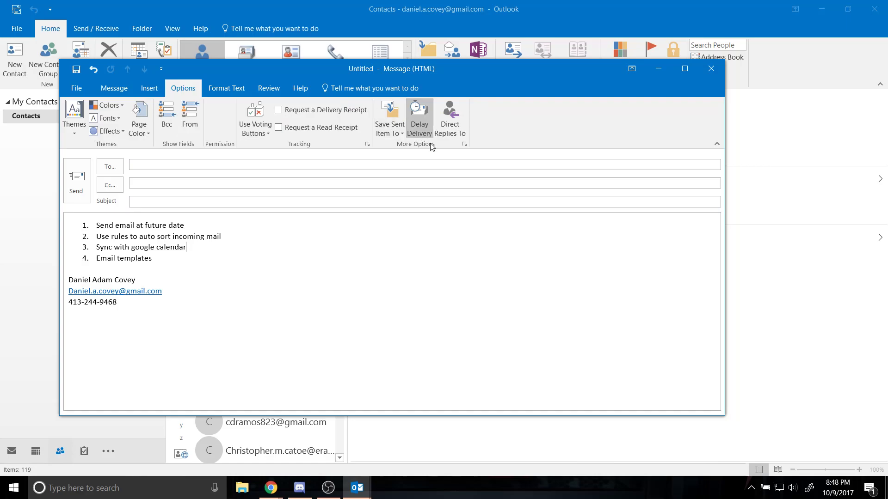
left_click(417, 124)
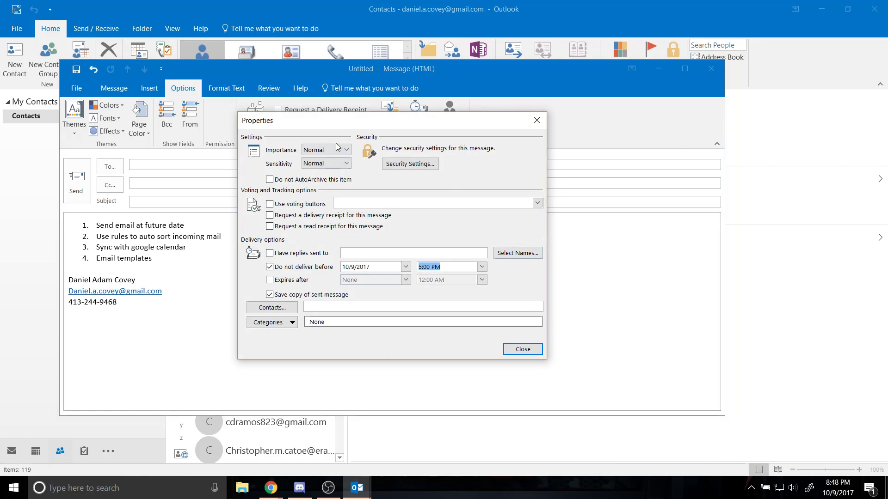
left_click_drag(295, 122, 314, 110)
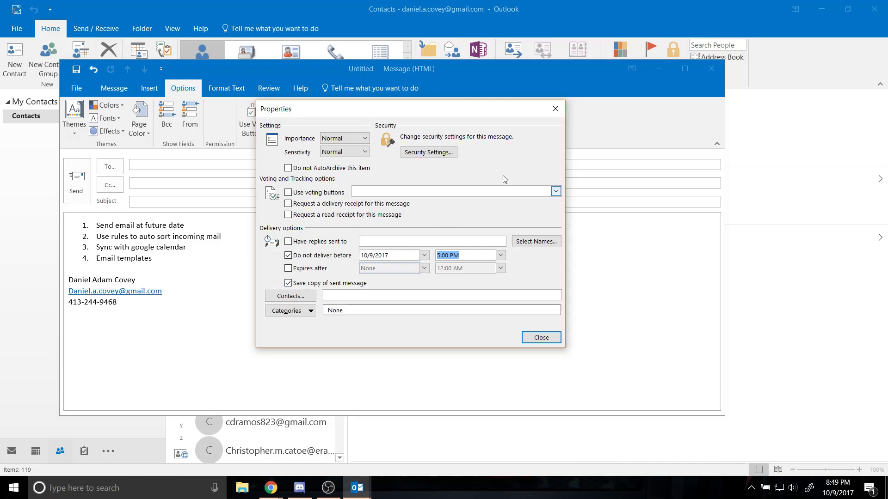
left_click(555, 109)
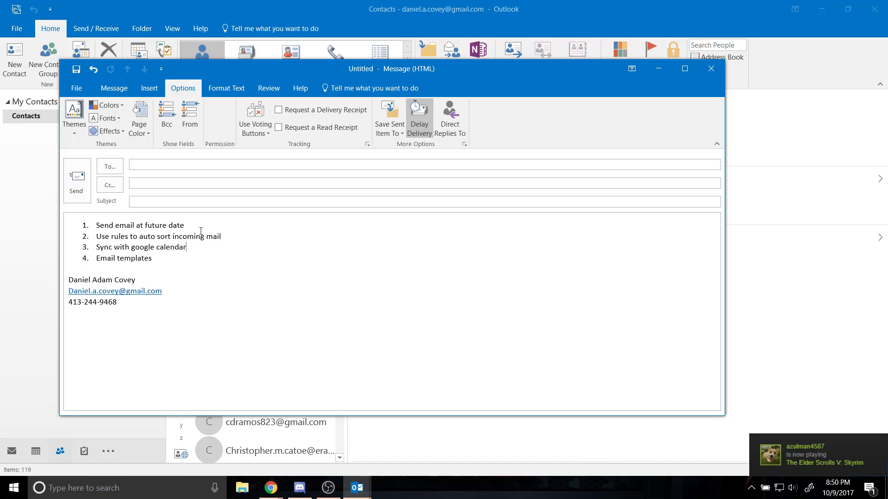
left_click(658, 69)
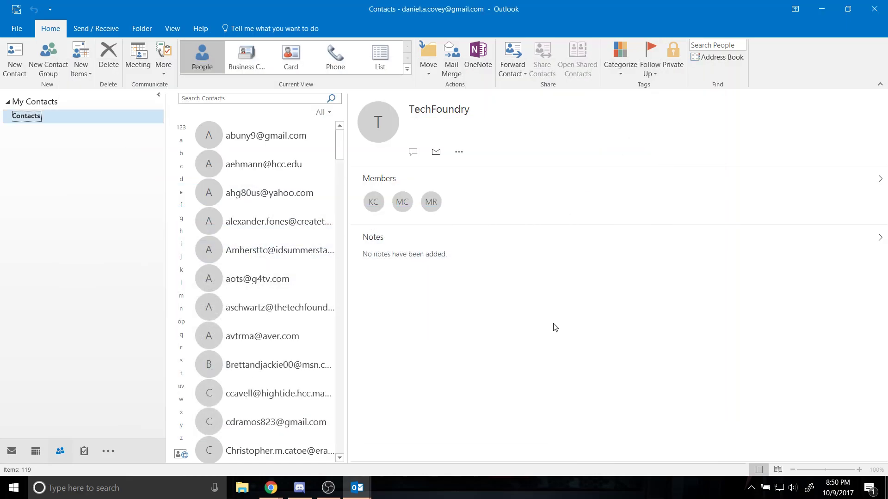
- Search the contacts for "tech" and view the TechFoundry mail folder
left_click(226, 101)
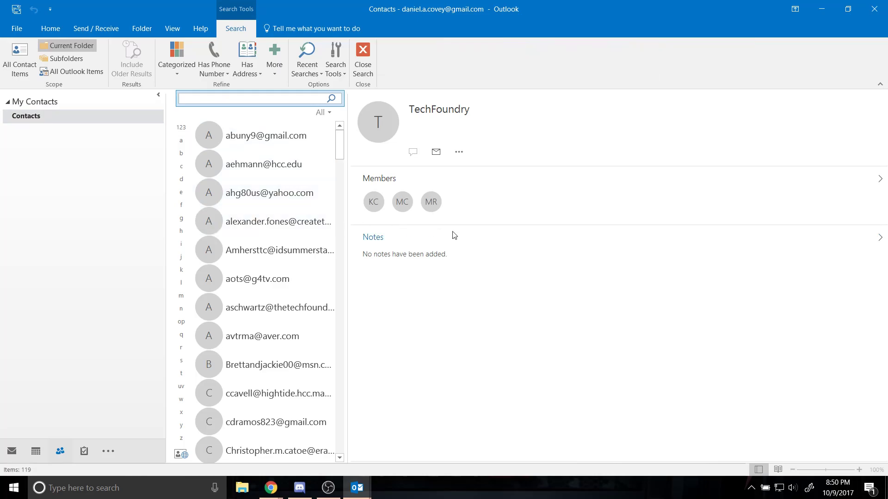
type("tech")
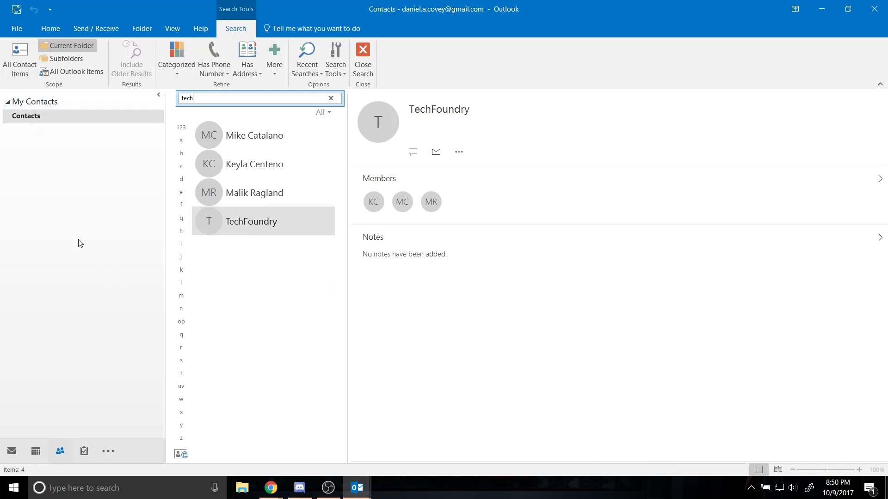
left_click(12, 451)
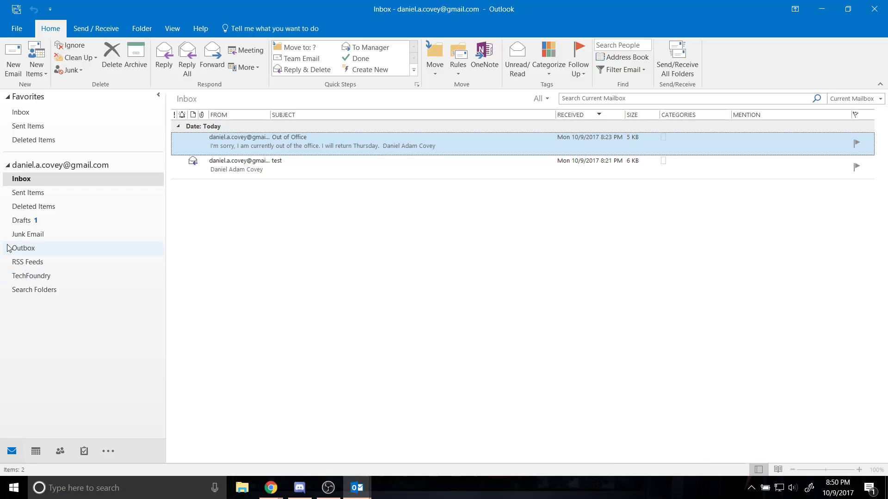
left_click(33, 278)
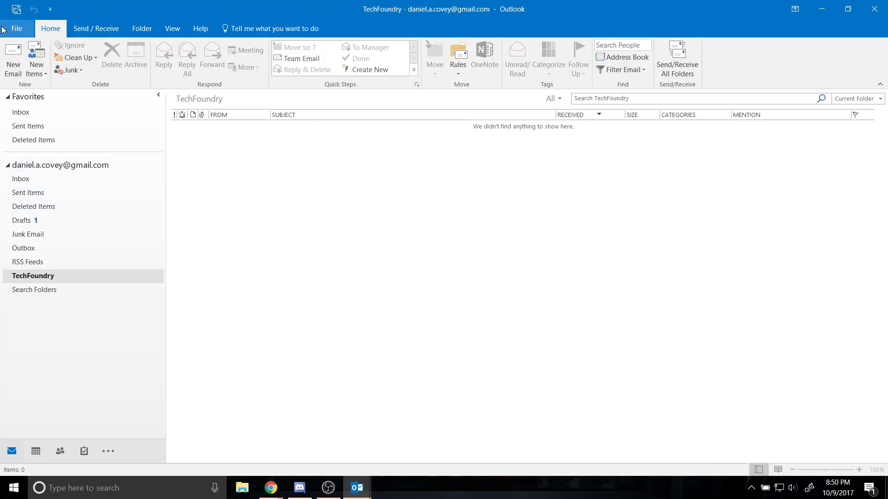
- Create a new email rule from the template "Move messages from someone to a folder" and go to its conditions
left_click(16, 29)
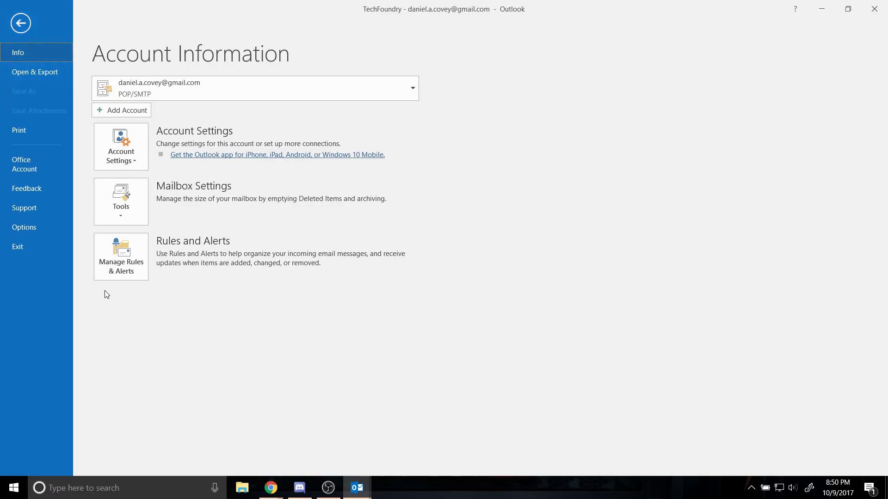
left_click(128, 260)
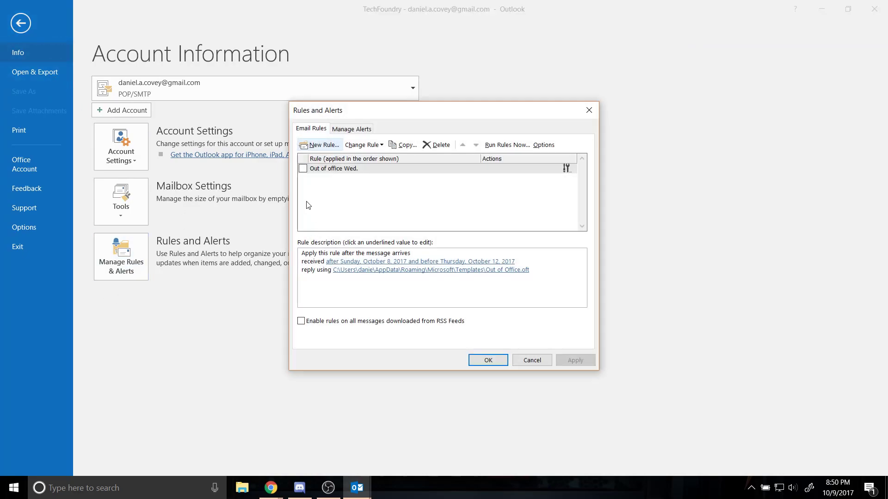
left_click(312, 146)
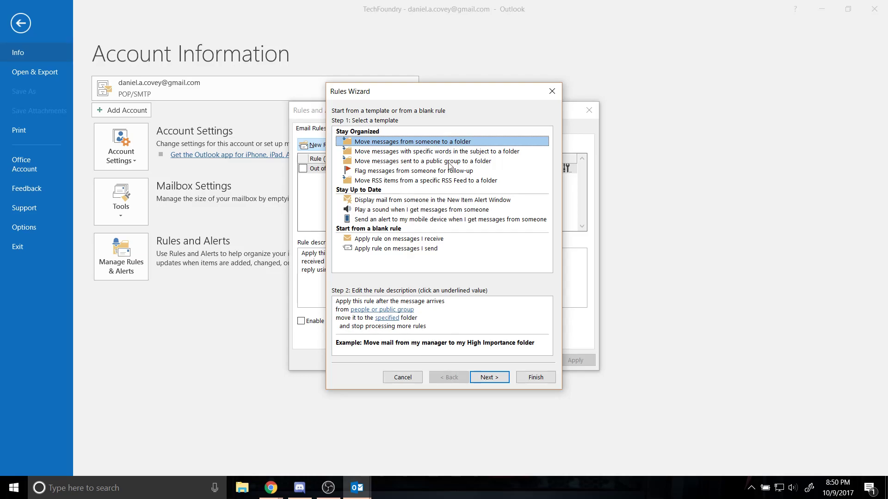
left_click(489, 377)
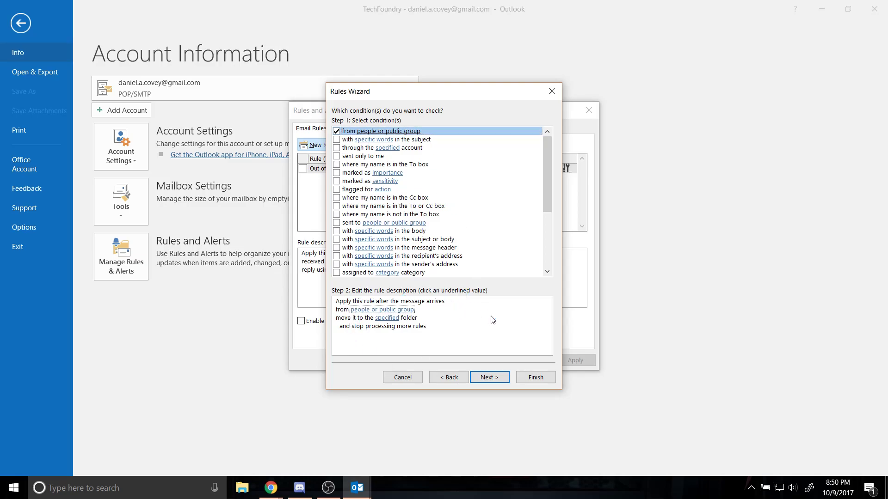
- Set the rule's sender condition to the TechFoundry contact group, using the group's individual members
left_click(367, 310)
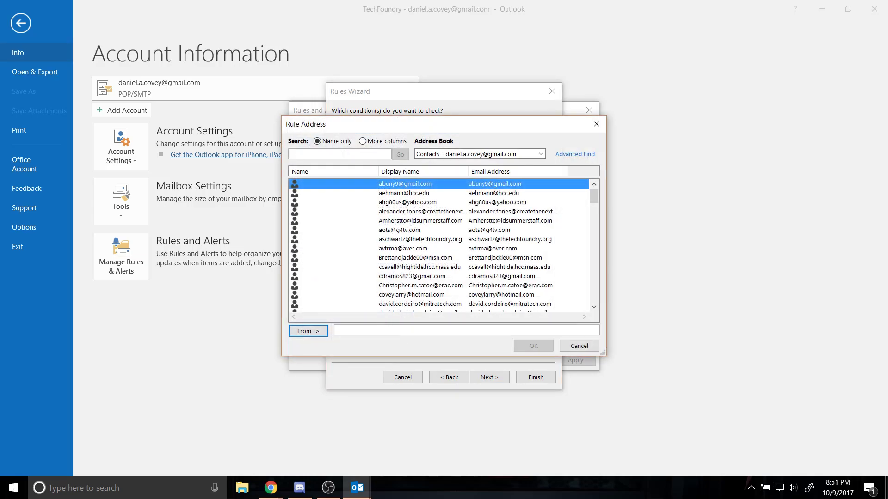
type("tech")
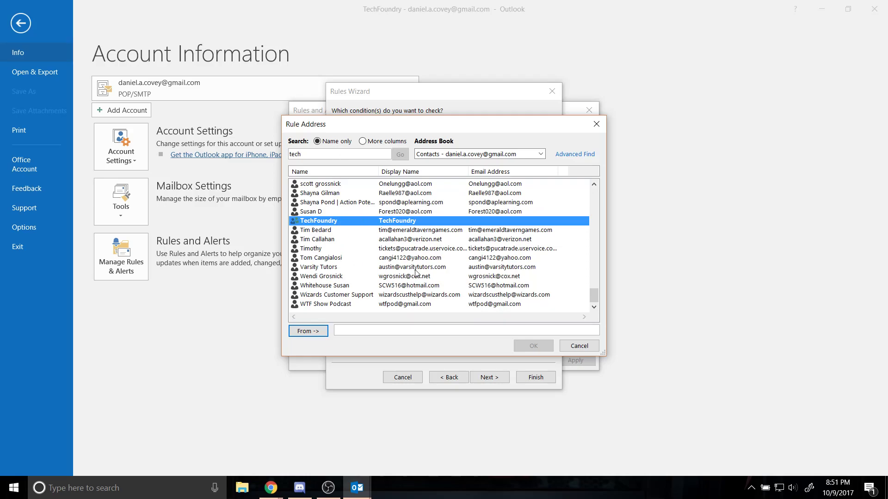
left_click(307, 224)
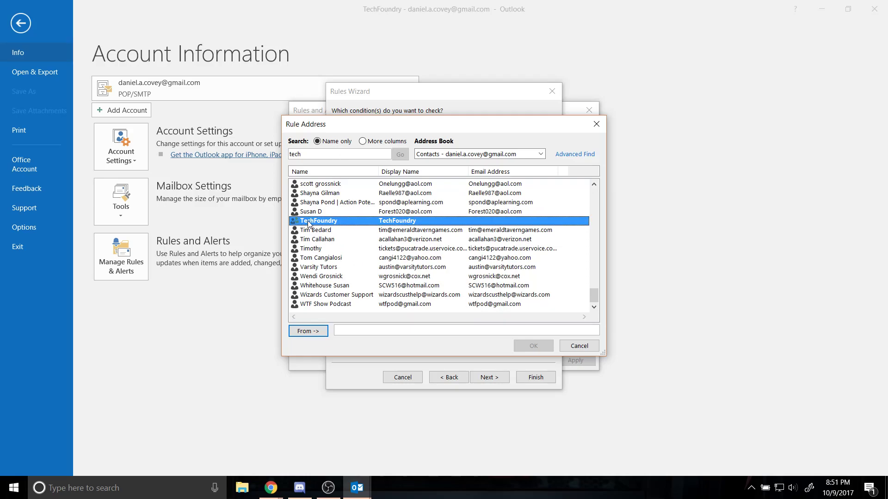
double_click(309, 223)
double_click(311, 224)
left_click(392, 331)
key("Delete")
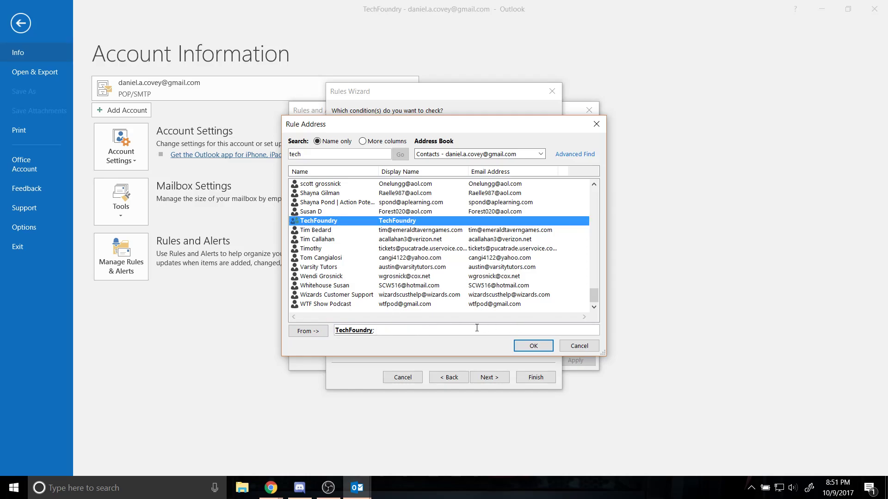
key("BackSpace")
left_click(539, 347)
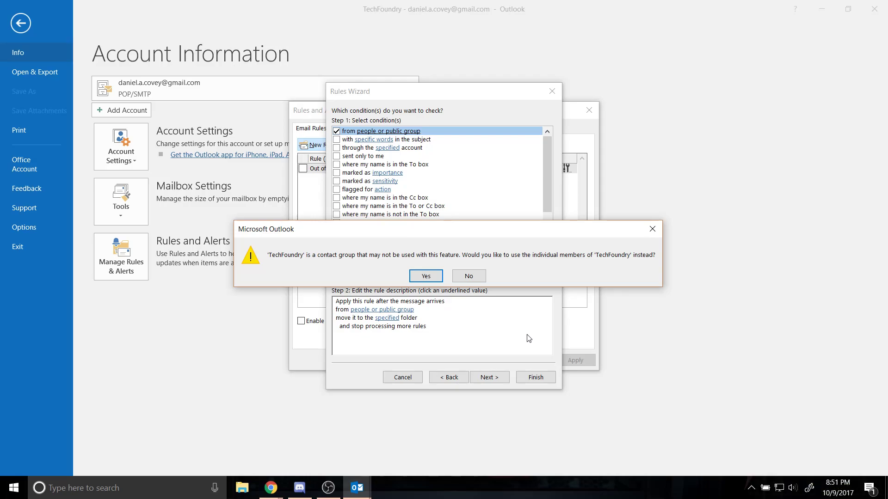
left_click(426, 276)
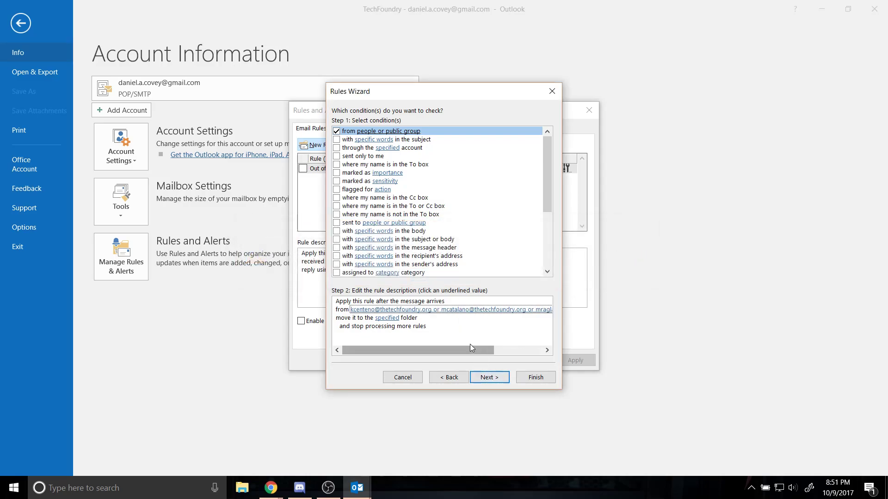
left_click_drag(460, 350, 408, 345)
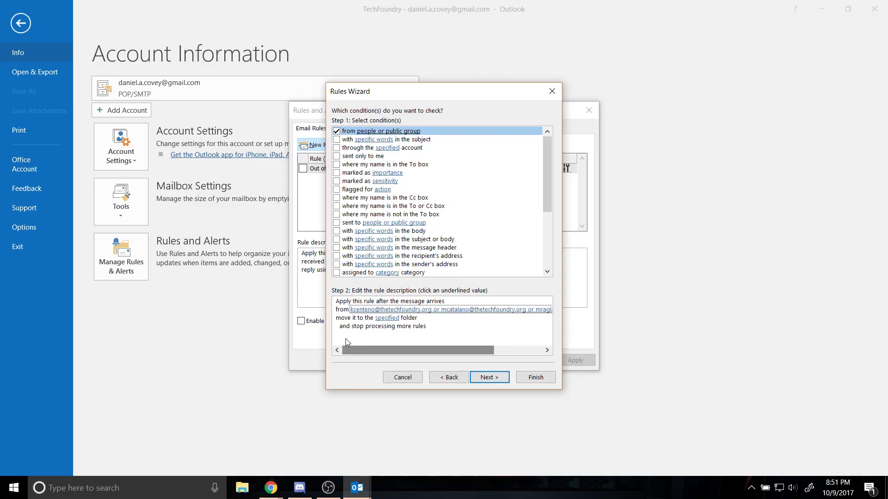
- Set TechFoundry as the folder the rule moves messages to
left_click(386, 318)
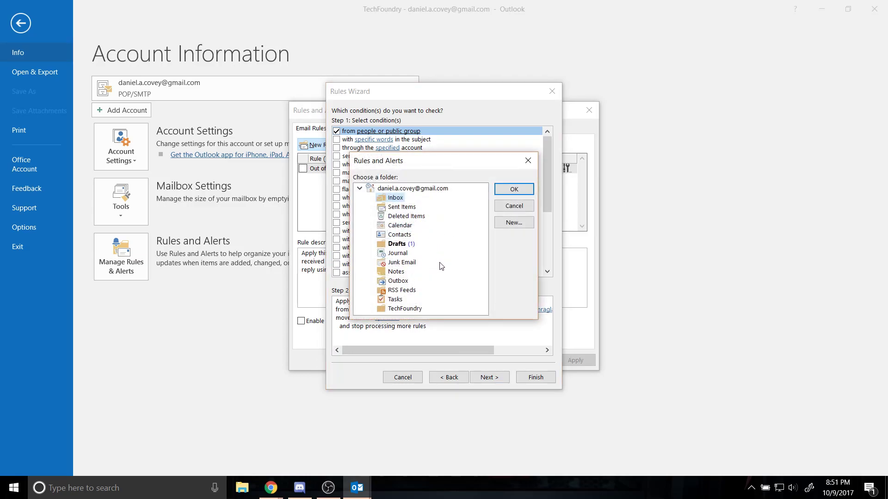
left_click(396, 310)
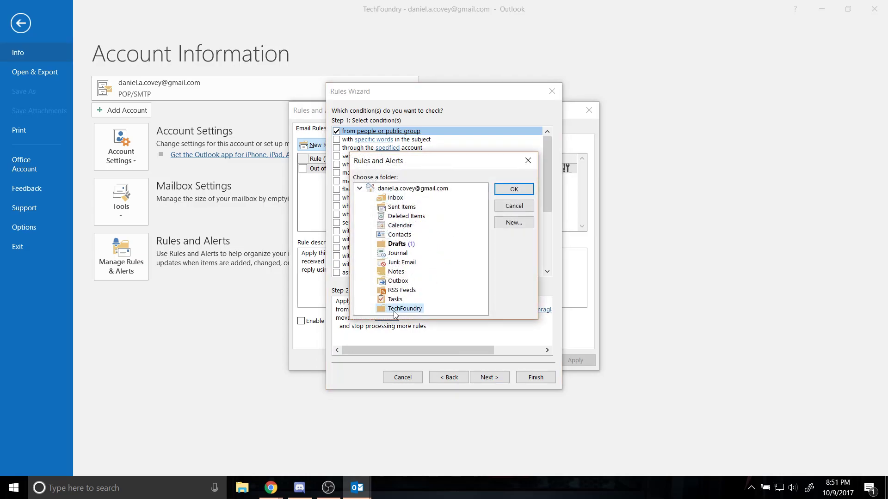
left_click(514, 189)
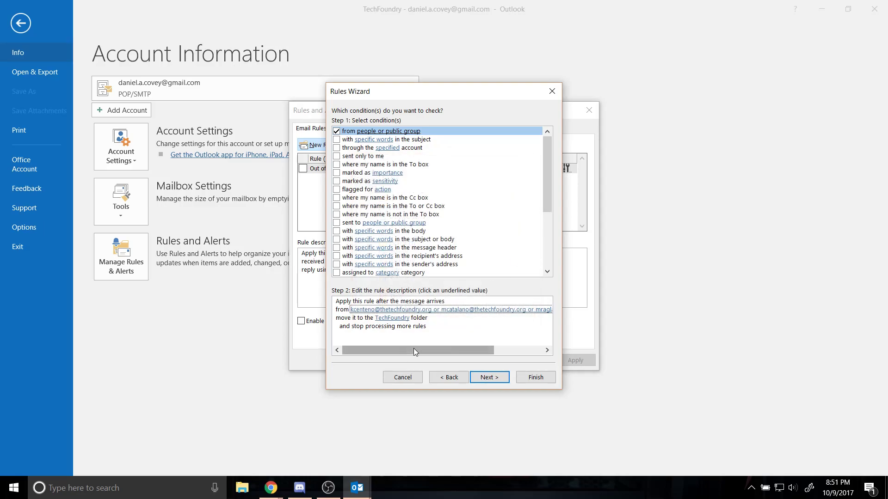
- Turn off the "stop processing more rules" action and continue without exceptions to the final rule setup
left_click(497, 378)
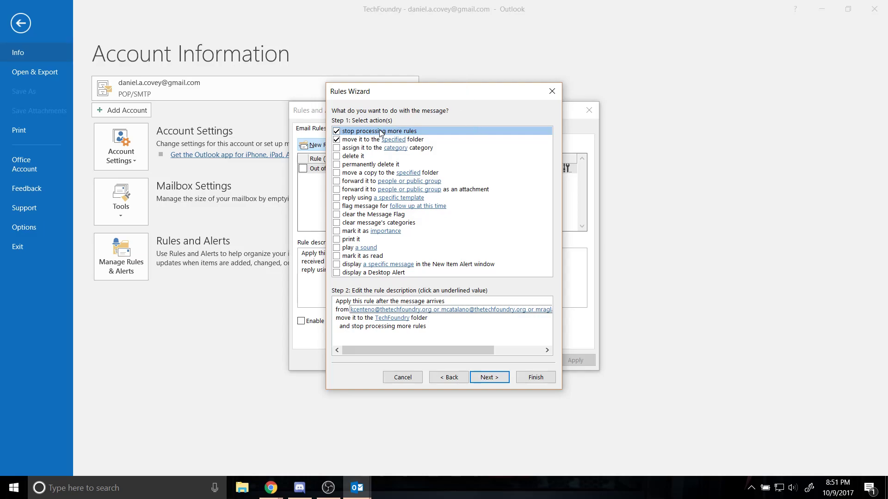
left_click(337, 131)
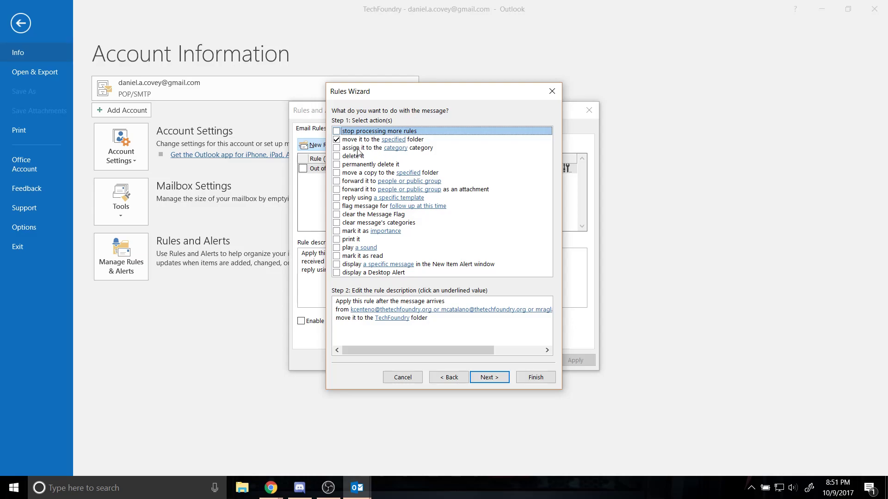
left_click(492, 378)
key("Tab")
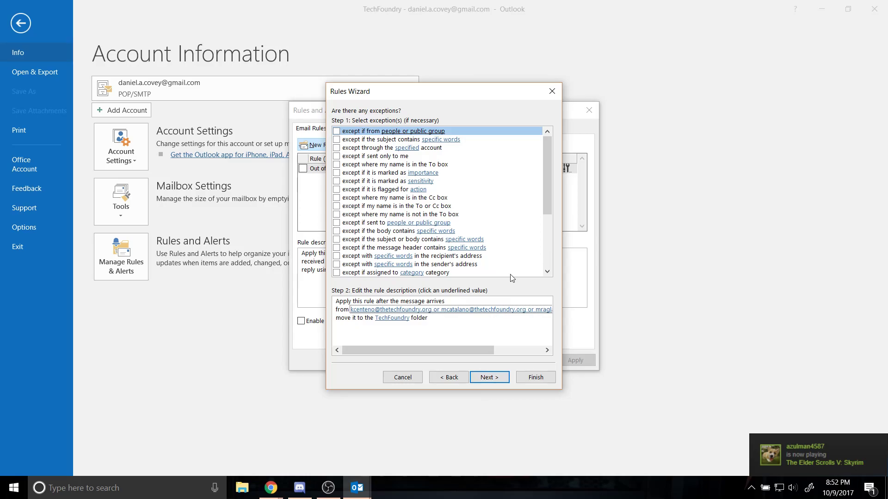
left_click(489, 379)
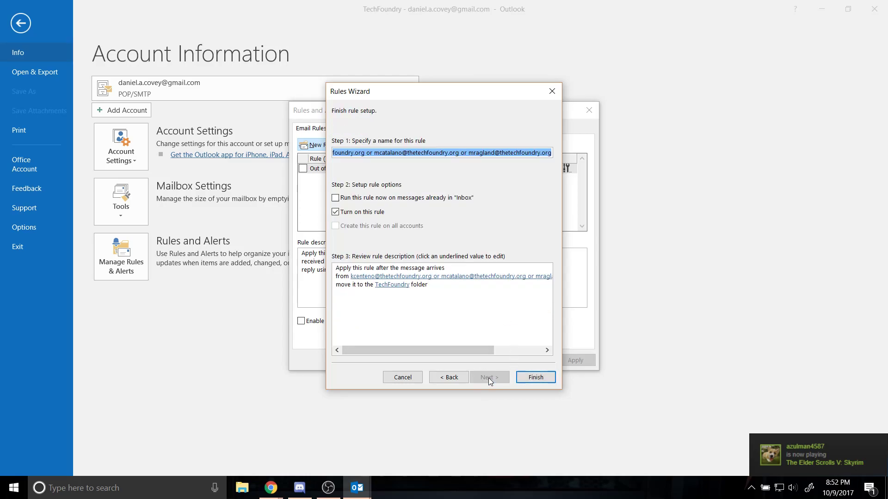
- Name the rule "TechFoundry Sort"
double_click(388, 155)
left_click(388, 154)
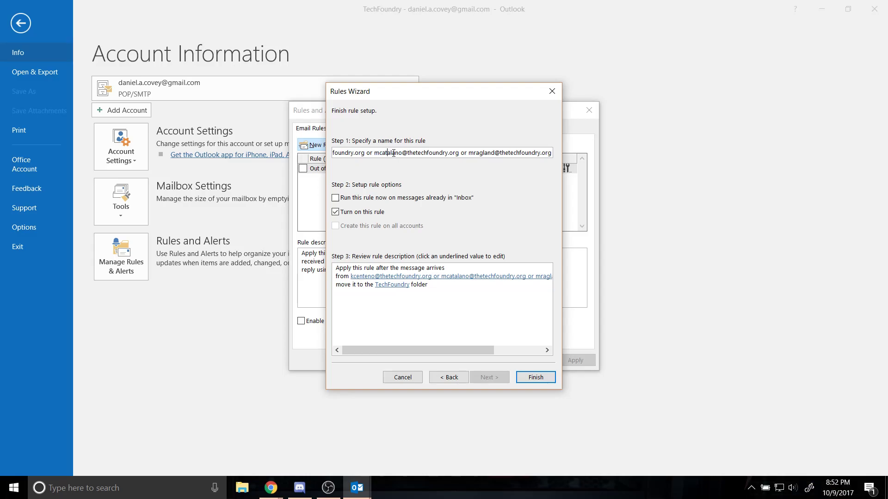
triple_click(393, 153)
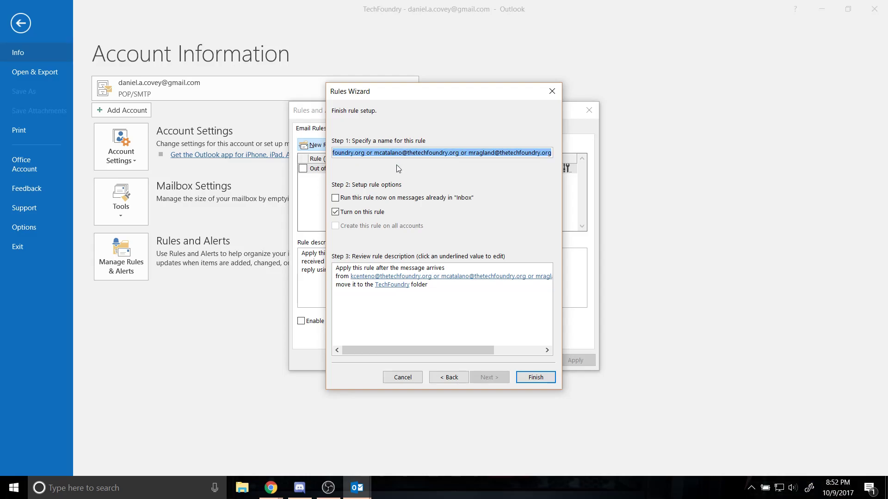
type("TechFoundry Sort")
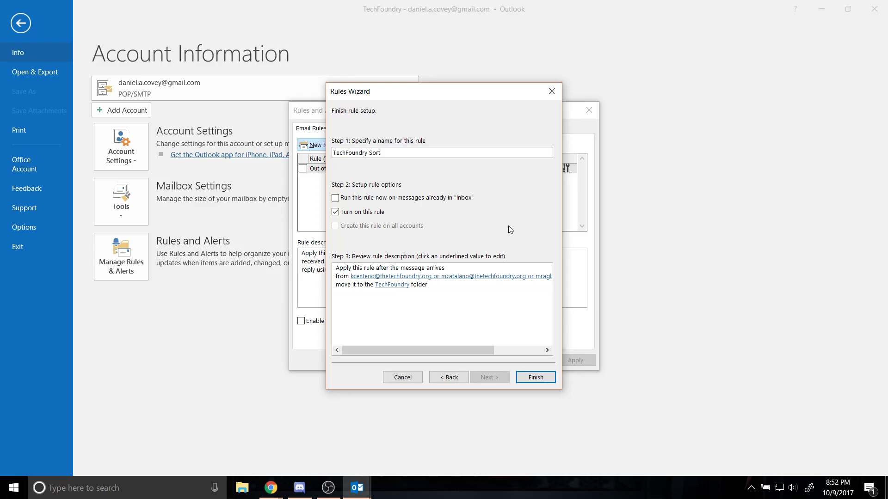
- Enable running the rule on messages already in the Inbox, finish the rule, and apply the rule changes
left_click(335, 199)
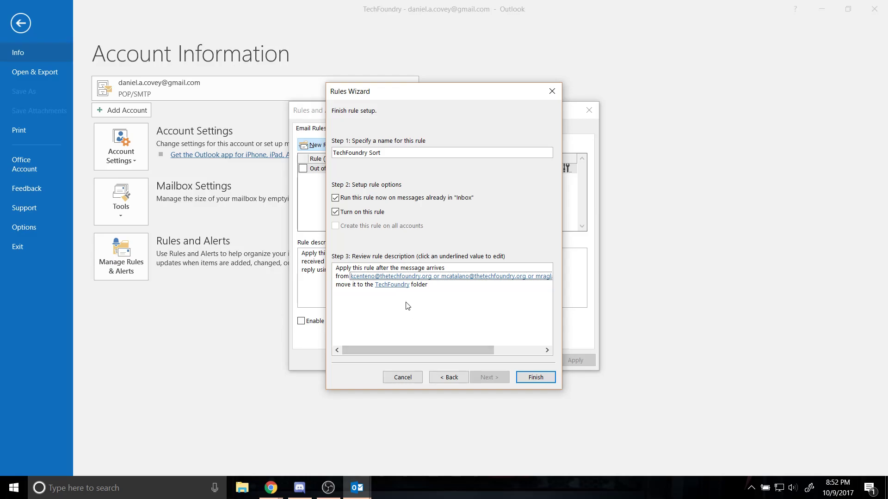
left_click(534, 378)
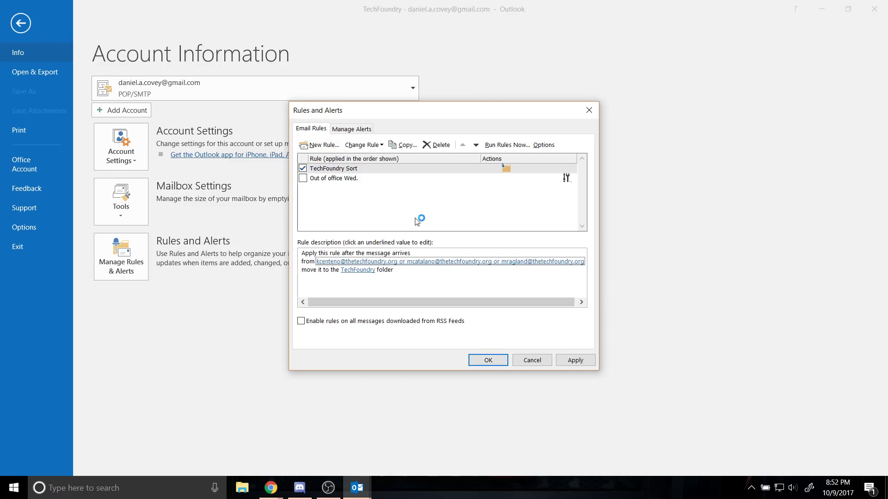
left_click(575, 360)
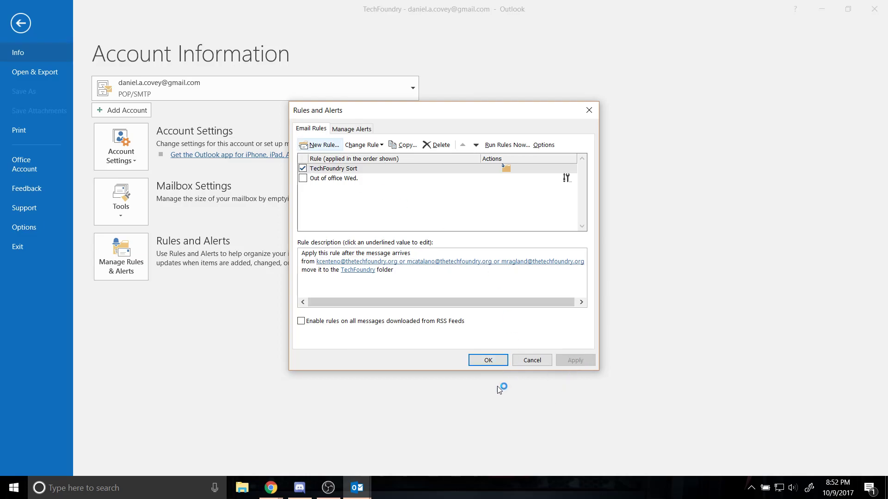
left_click(482, 361)
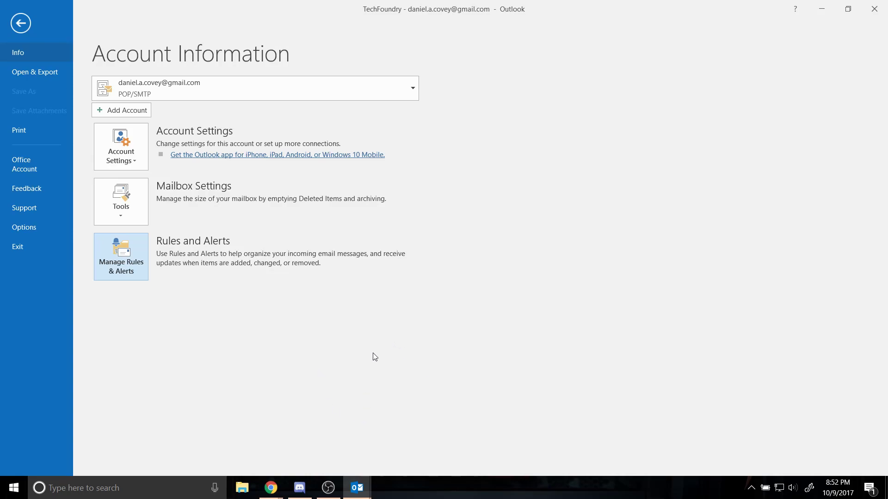
- Check the next topic in the untitled draft's feature list, minimize the draft, and return from Account Information to the mail folder
mouse_move(357, 488)
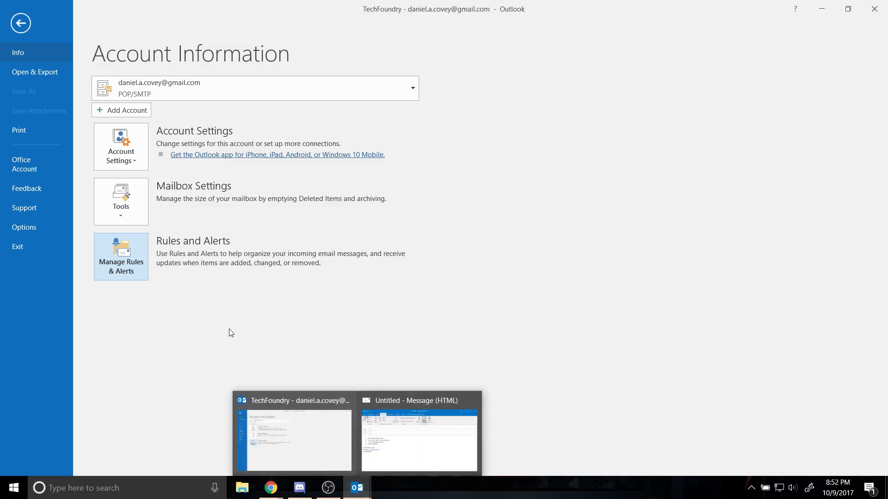
left_click(416, 451)
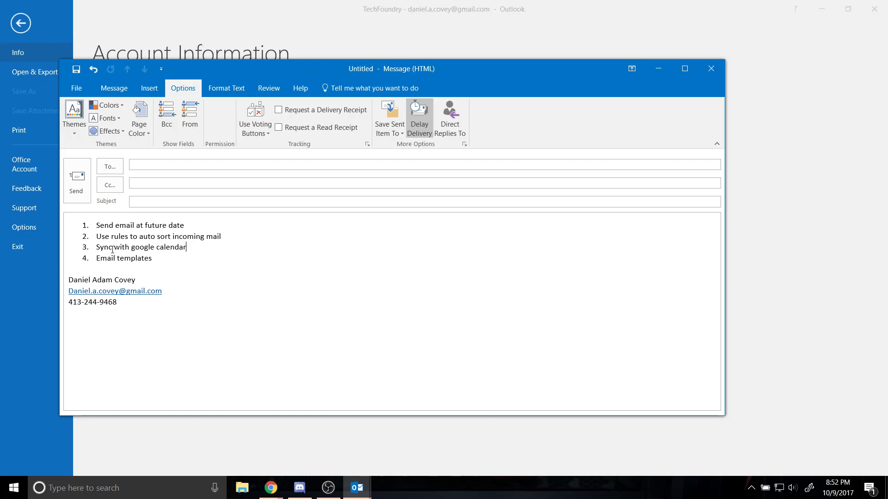
left_click(658, 69)
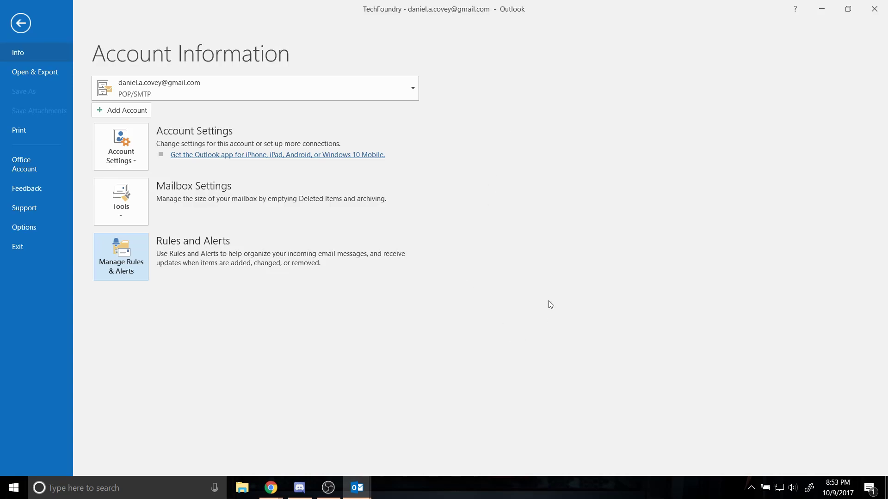
left_click(22, 24)
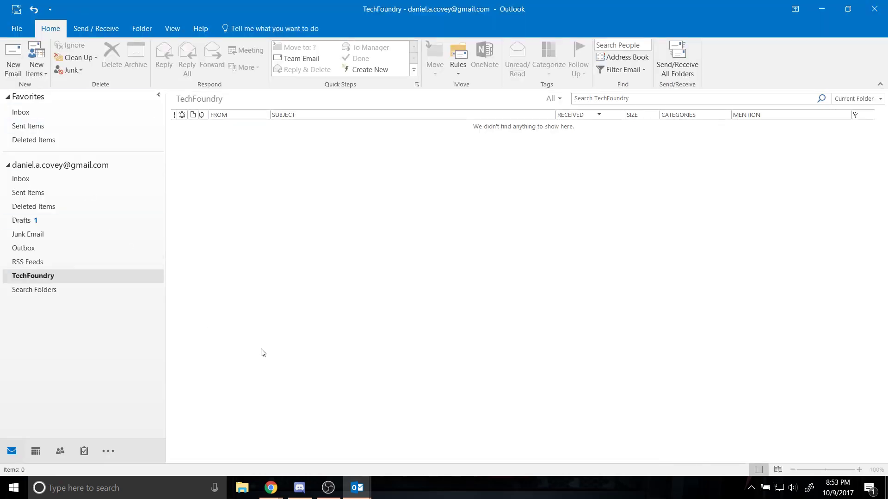
- Switch to Google Calendar in Chrome and open the Calendar Details page of the personal calendar, down to its address settings
left_click(270, 488)
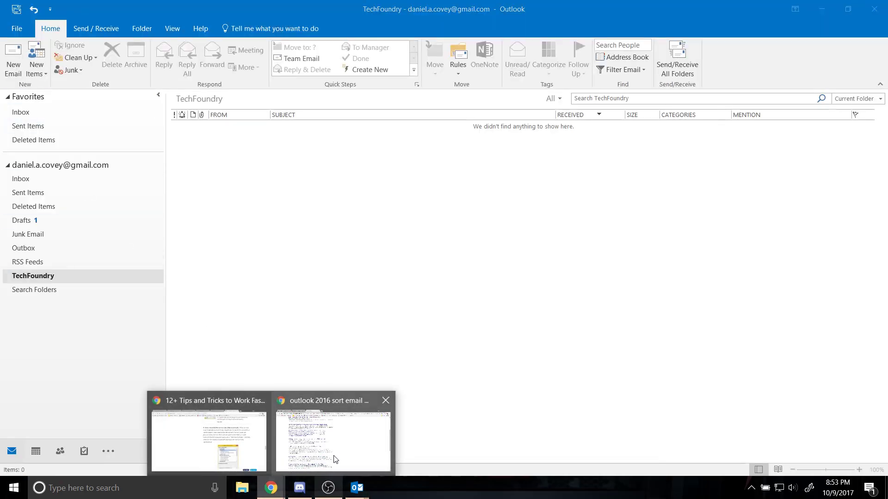
left_click(336, 463)
left_click(63, 8)
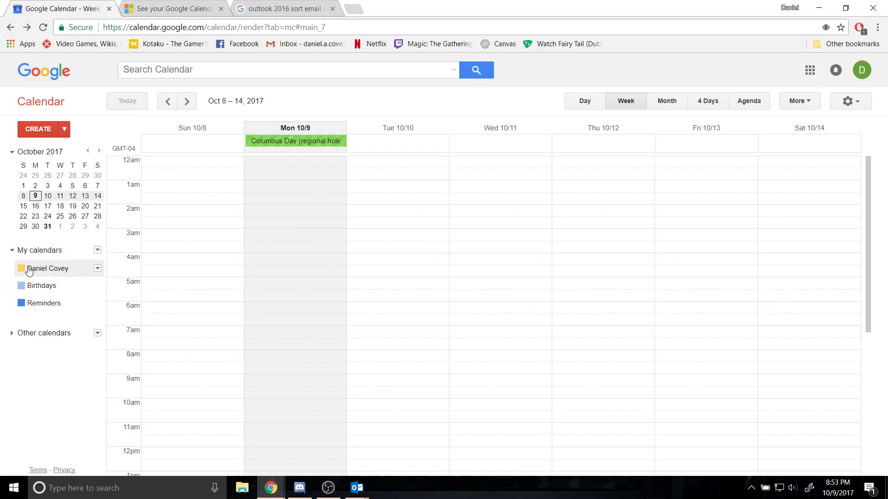
left_click(97, 269)
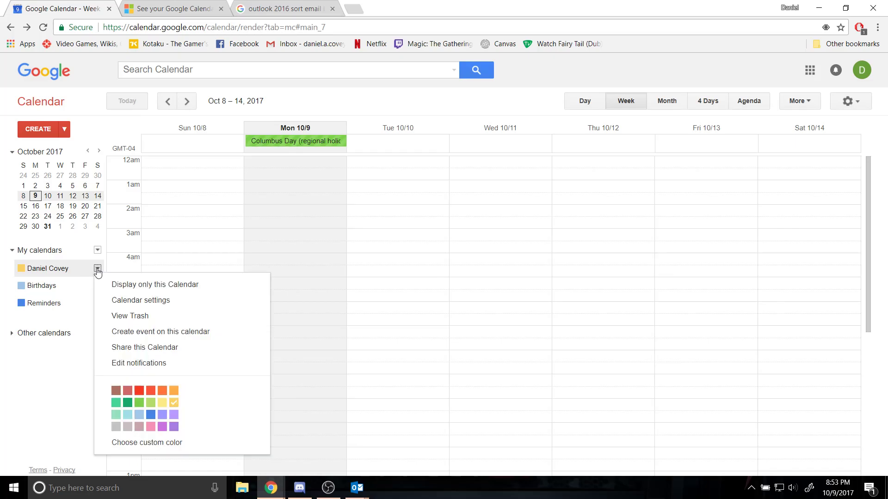
left_click(159, 350)
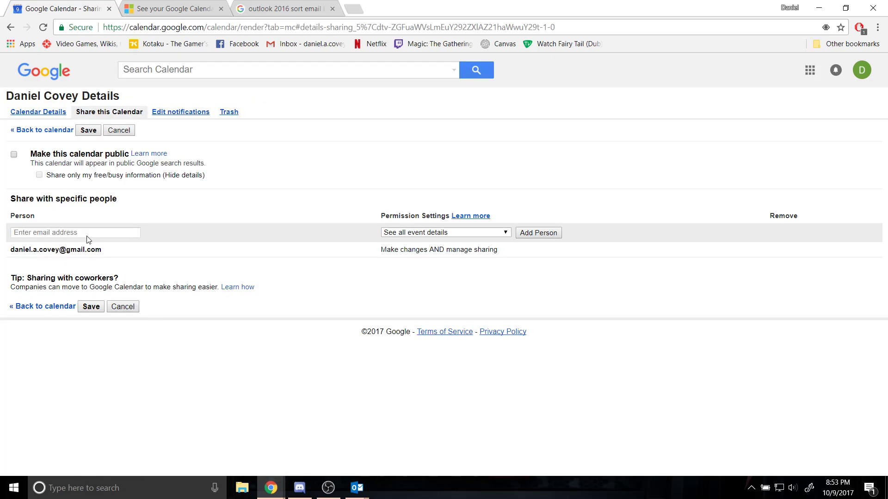
left_click(44, 115)
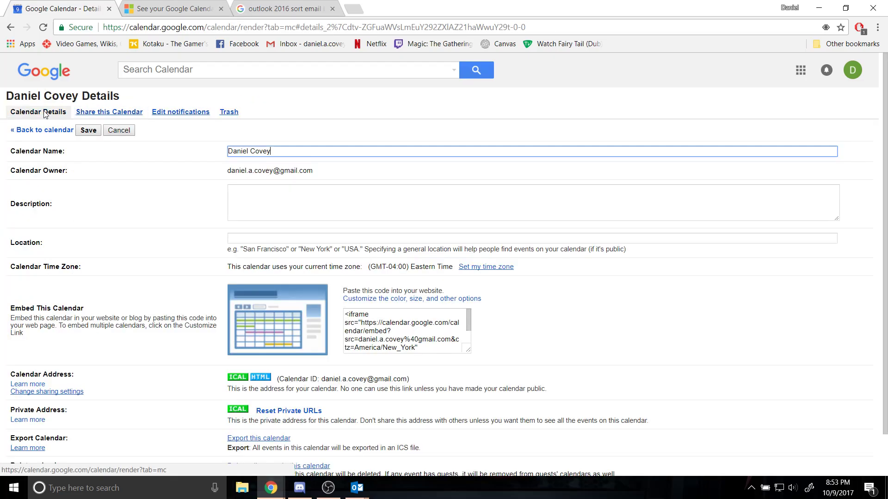
scroll(253, 407, "down", 1)
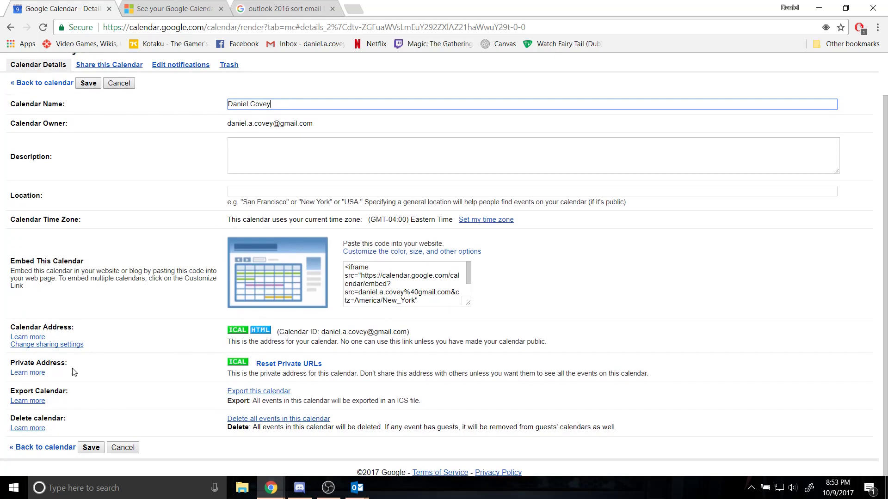
- Copy the calendar's private iCal address and close the address window
left_click(240, 366)
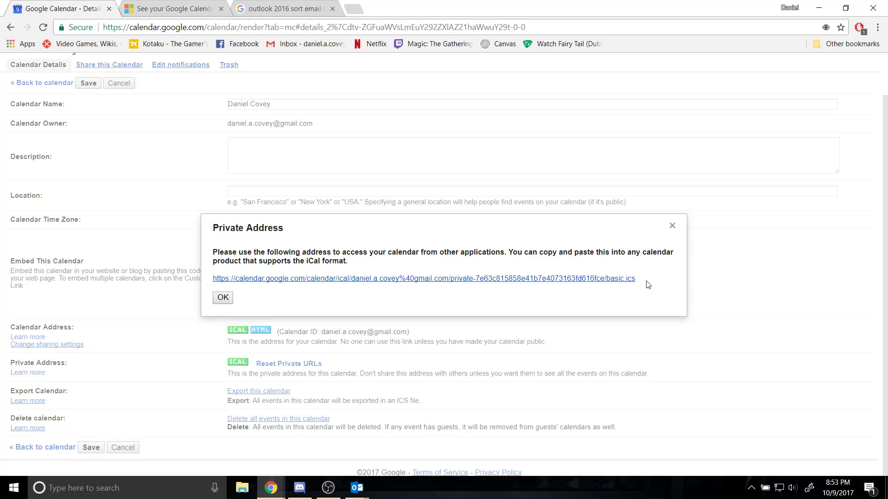
left_click_drag(647, 281, 212, 281)
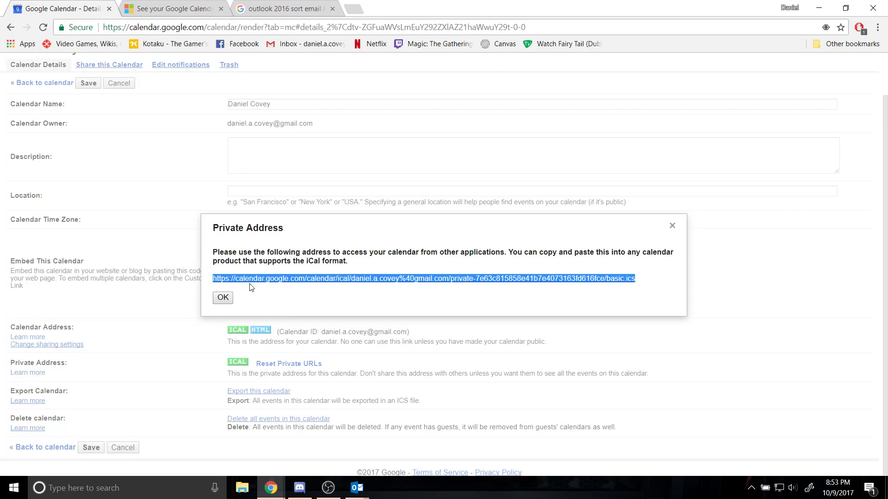
left_click(223, 297)
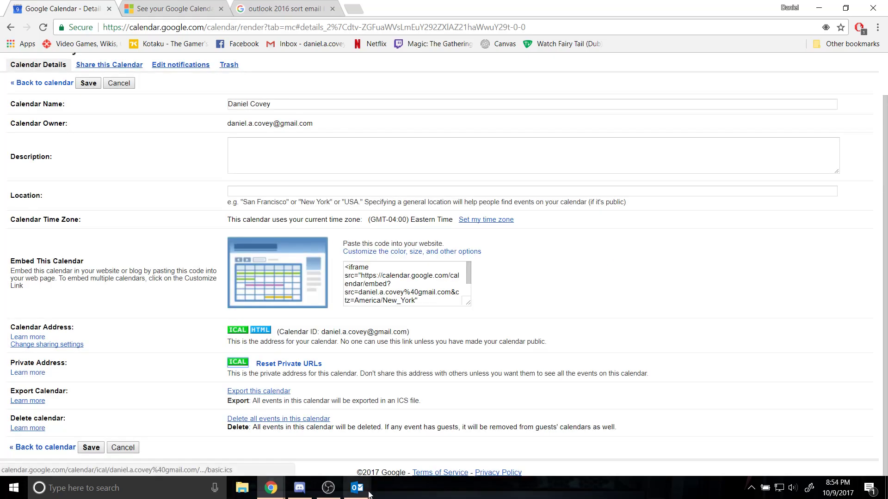
- Switch to Outlook and show the Internet Calendars in Account Settings
mouse_move(357, 488)
left_click(311, 451)
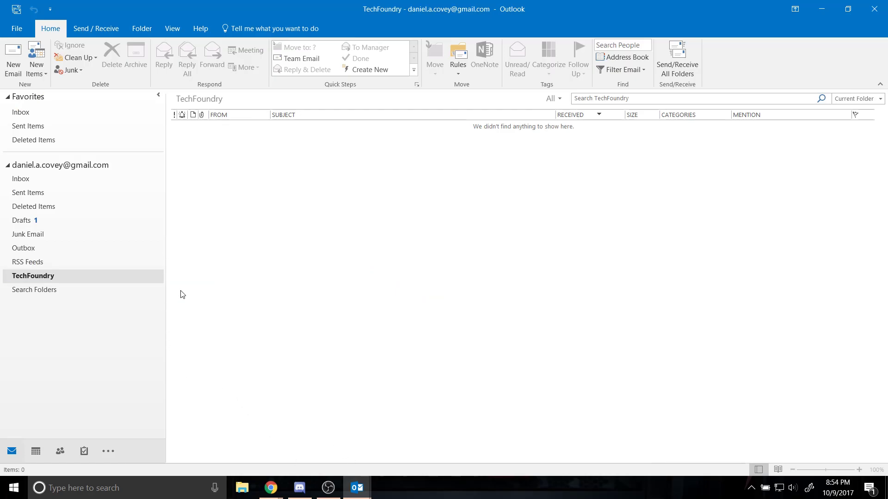
left_click(11, 29)
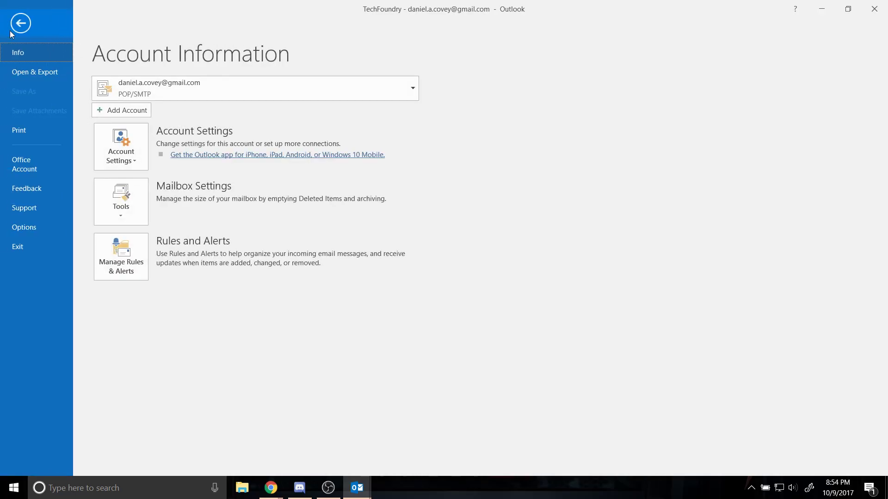
left_click(118, 150)
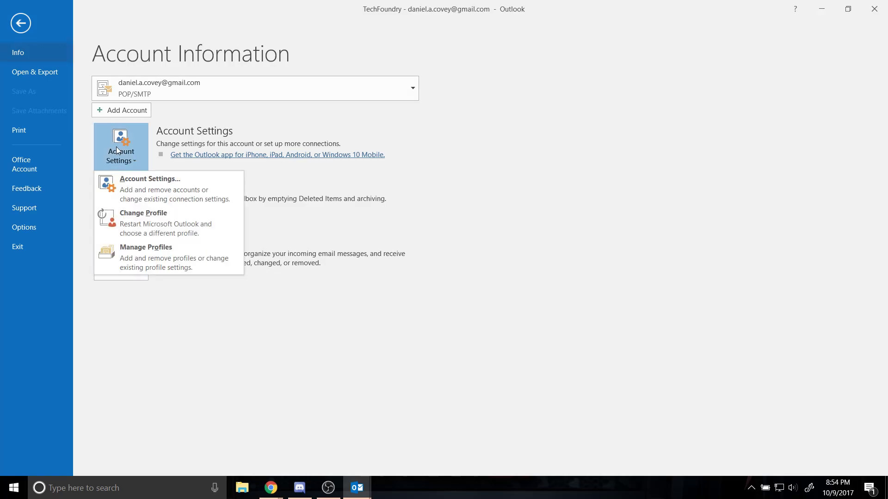
left_click(155, 187)
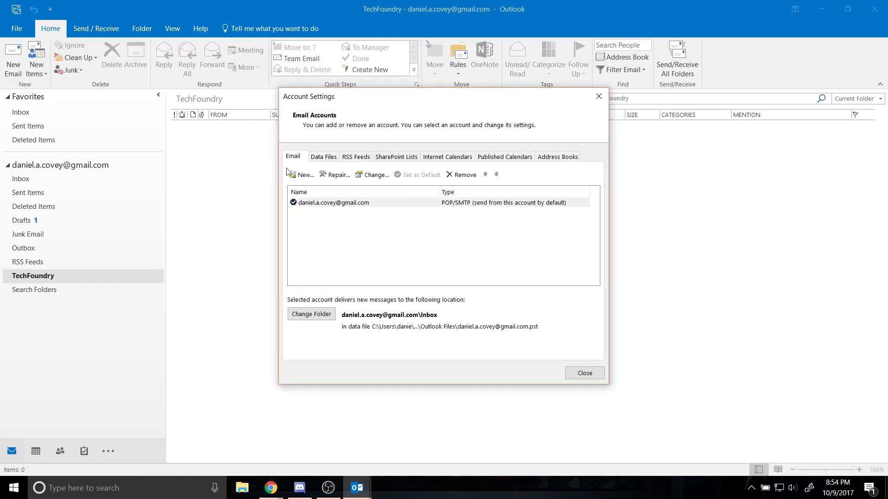
left_click(456, 159)
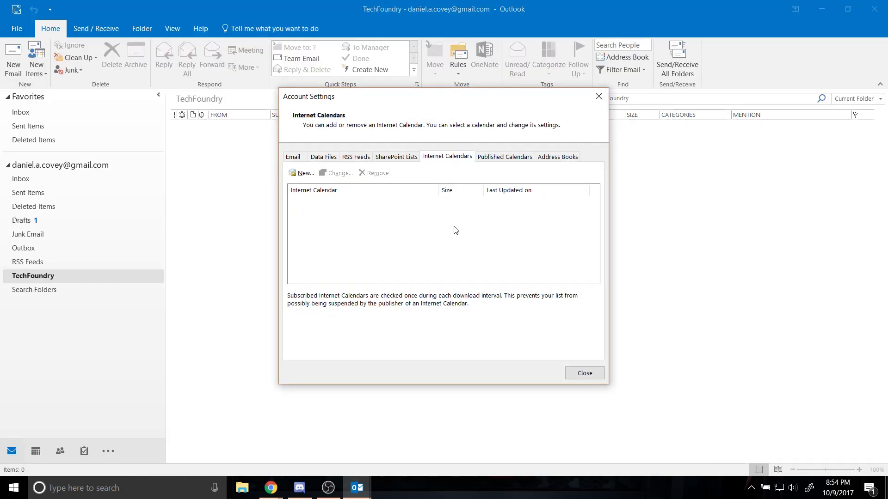
- Add a new Internet Calendar subscription, pasting the copied private iCal address as its location
left_click(303, 175)
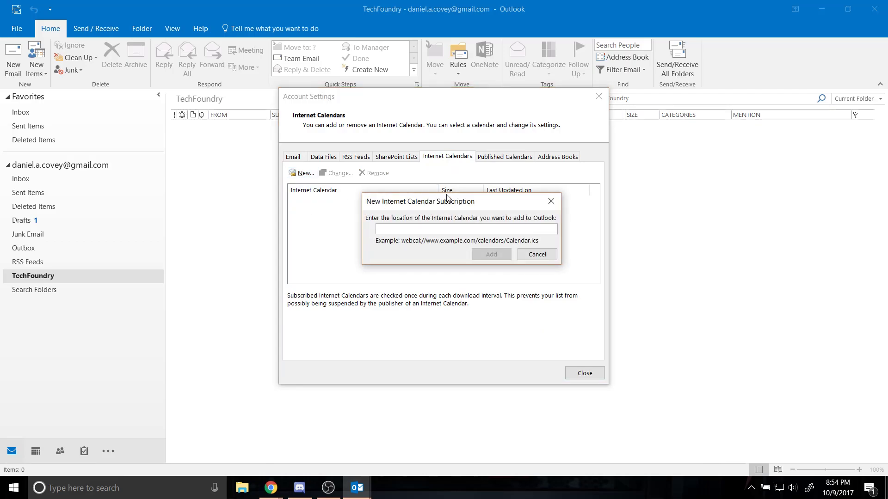
key("ctrl+v")
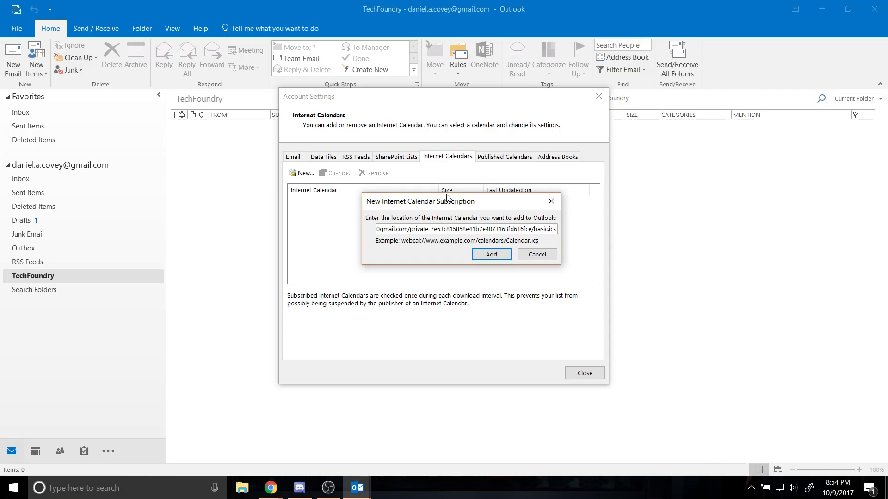
left_click(491, 255)
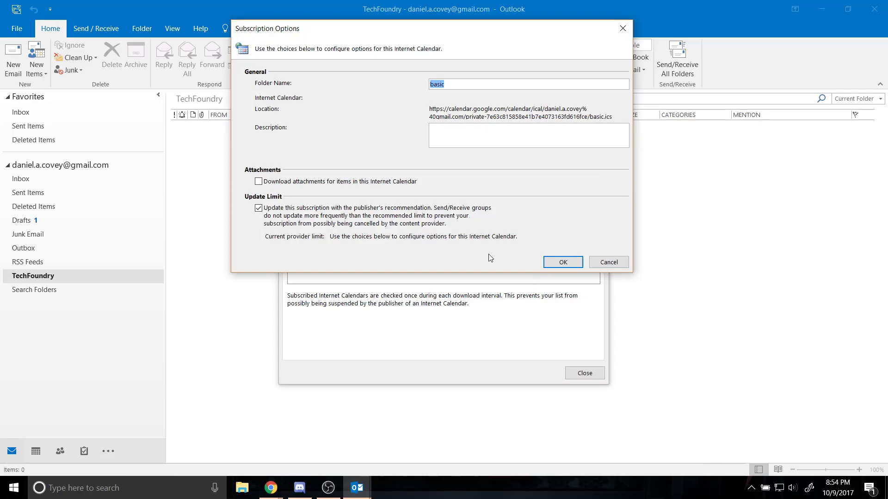
- Name the subscription folder "Google", describe it as "Google Calandar", accept the options, and close Account Settings
type("Googl")
type("Google C")
type("al")
type("andar")
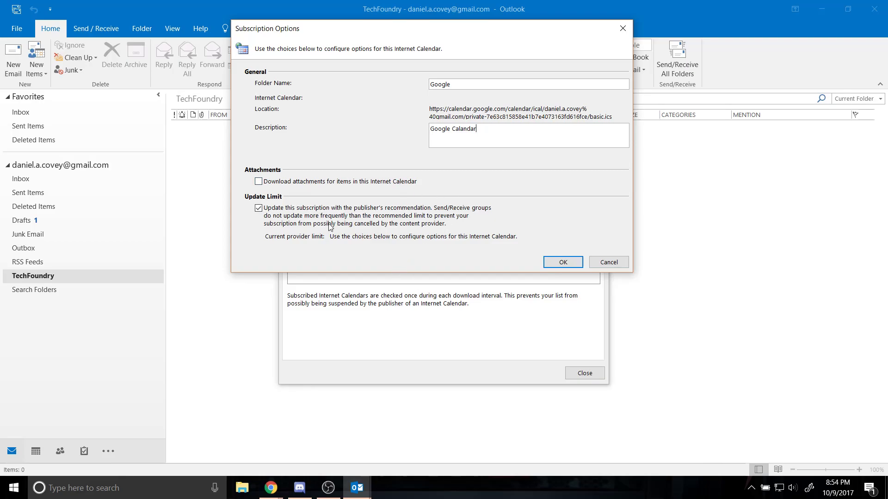
left_click(562, 262)
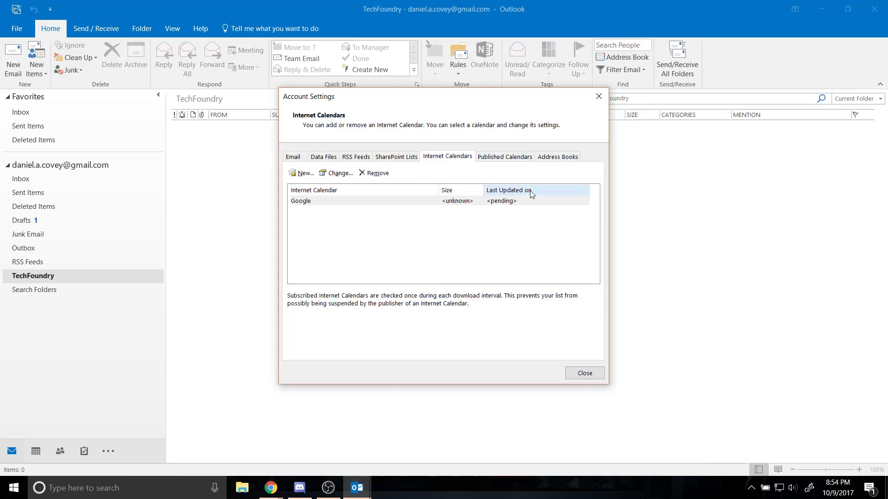
left_click(309, 204)
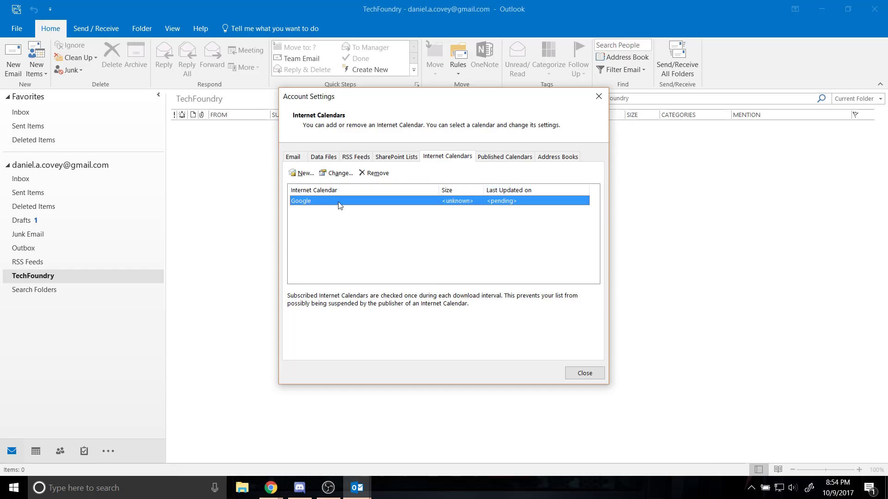
left_click(585, 373)
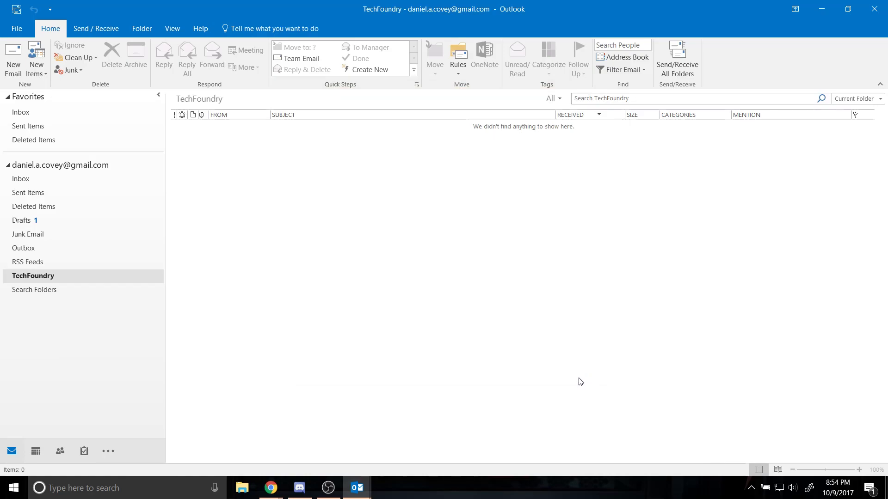
- Show the Google calendar in the calendar view overlaid with the main Calendar, and browse its earlier and upcoming months
left_click(35, 452)
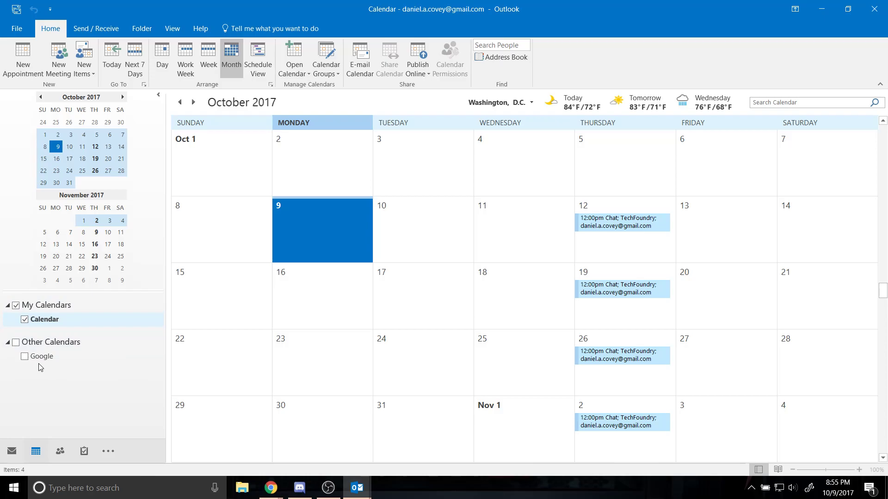
left_click(23, 357)
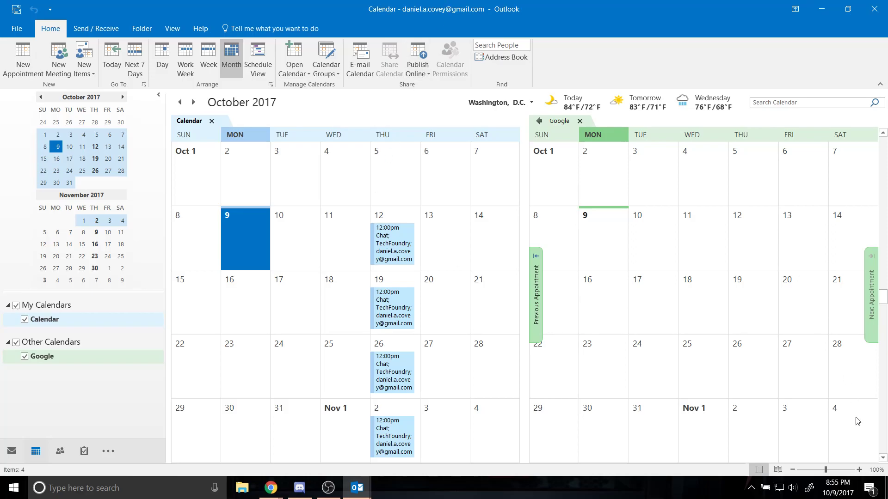
left_click(539, 122)
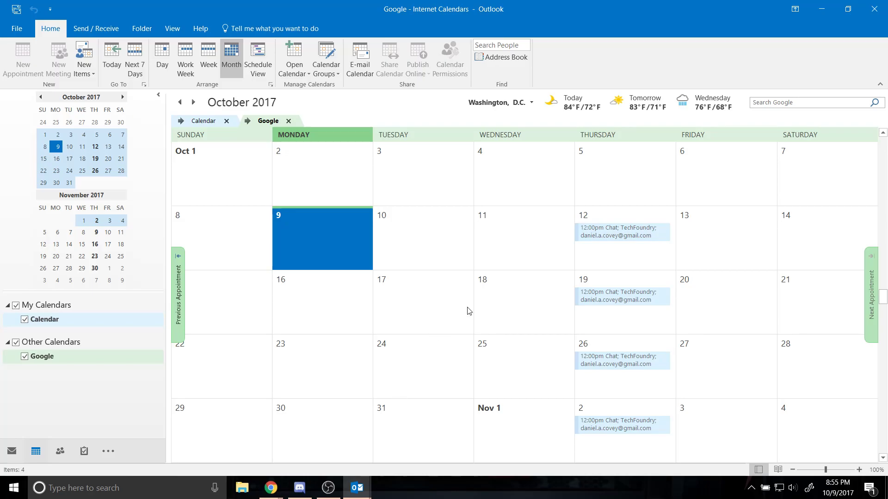
scroll(527, 300, "down", 5)
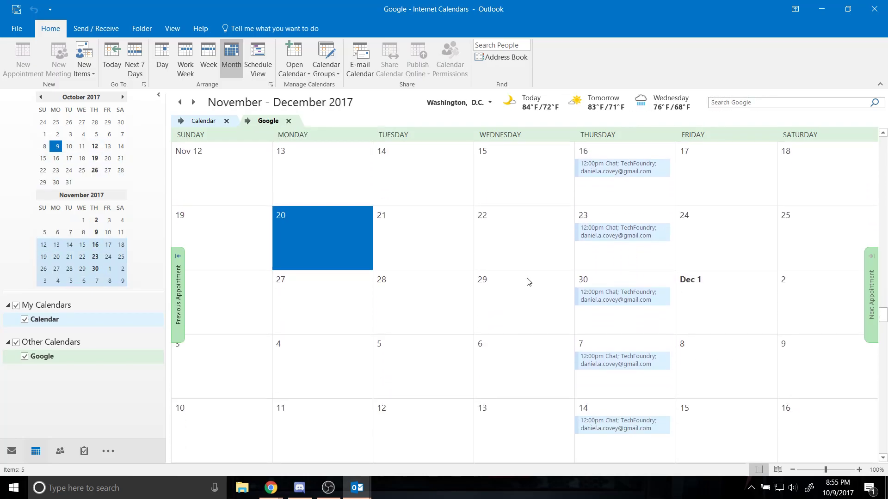
scroll(530, 289, "up", 10)
scroll(527, 278, "up", 4)
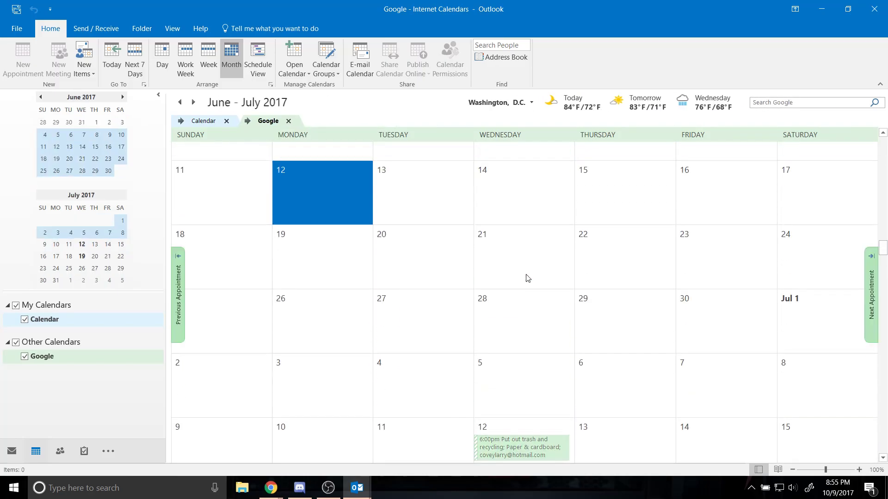
scroll(527, 278, "down", 14)
scroll(527, 278, "down", 5)
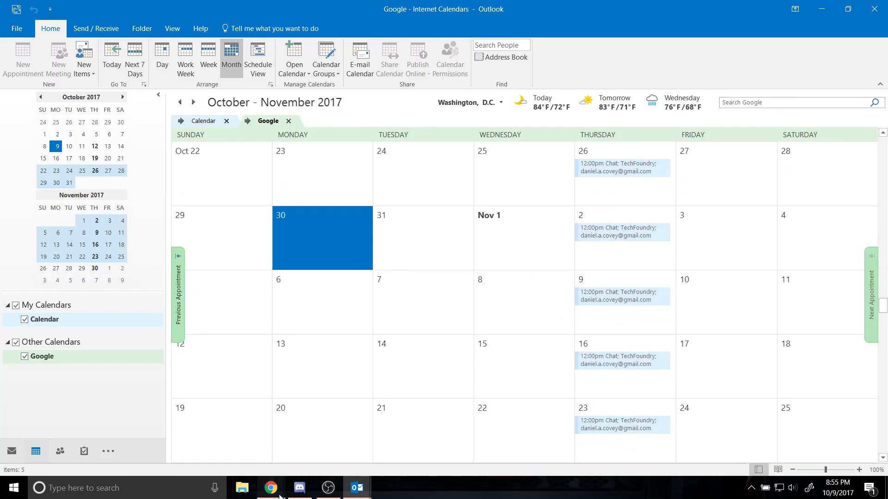
- Return from the calendar to the mail view and bring up the untitled draft to check its email templates topic
mouse_move(271, 488)
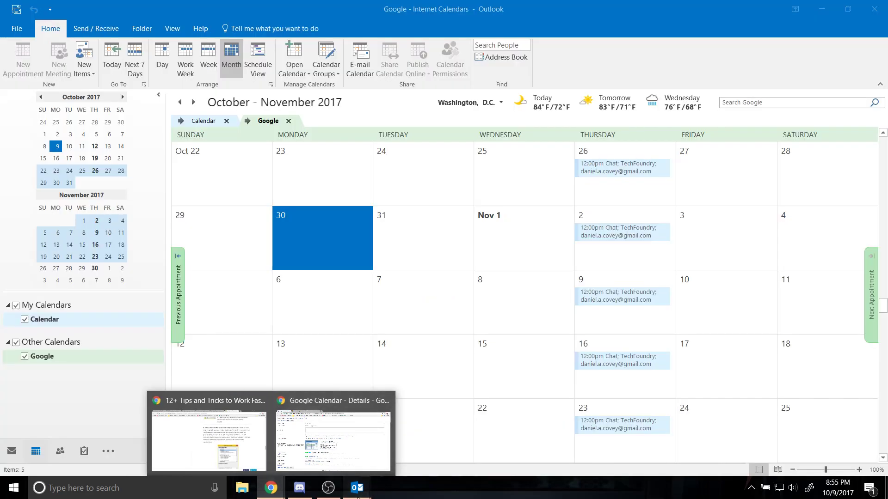
mouse_move(357, 488)
left_click(438, 446)
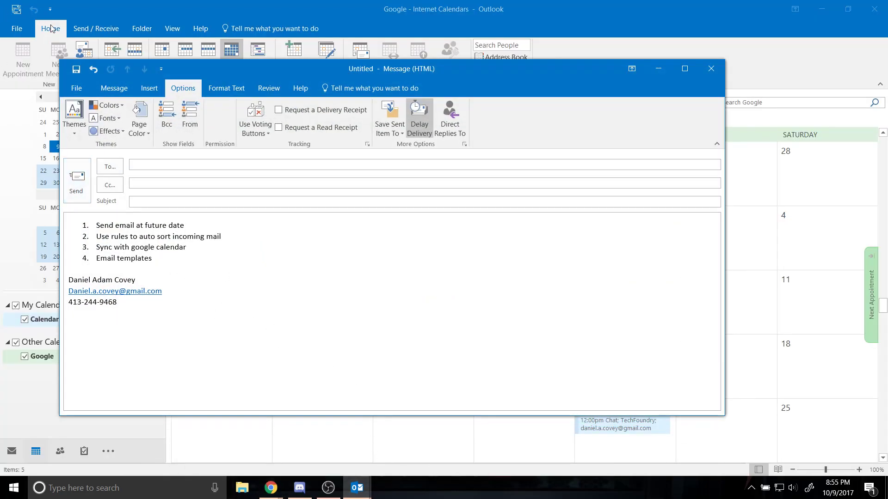
left_click(129, 18)
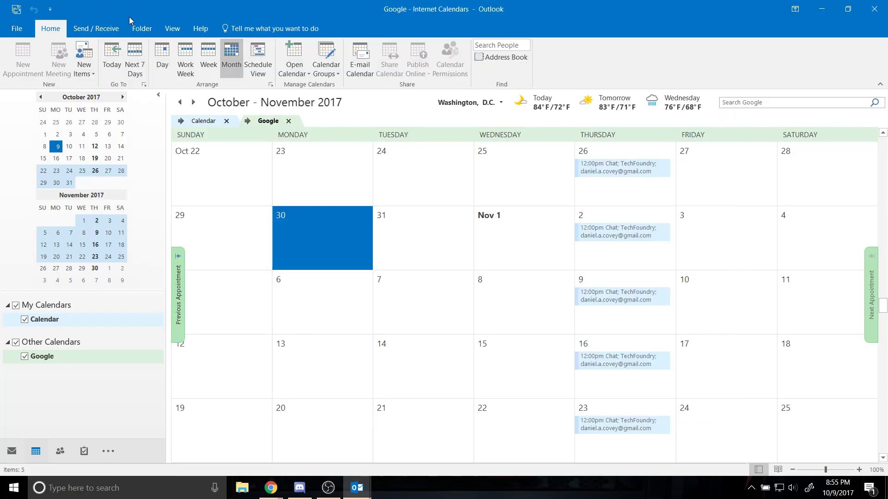
left_click(11, 451)
mouse_move(353, 494)
left_click(396, 440)
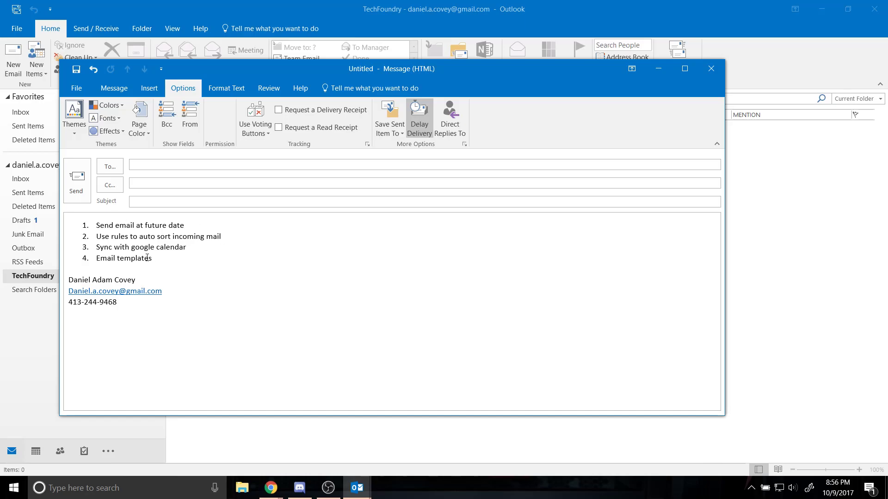
- Save the draft with an added empty fifth list item as an Outlook Template named "List", and close the message without keeping the draft
key("Return")
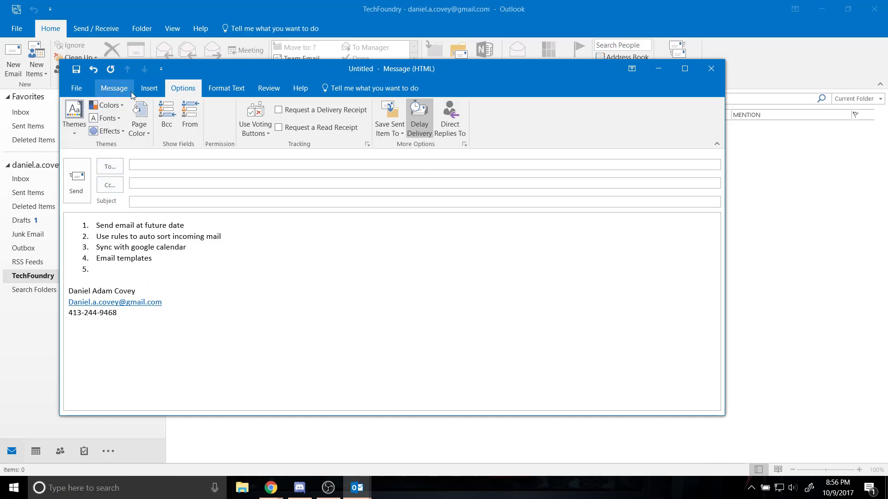
left_click(77, 88)
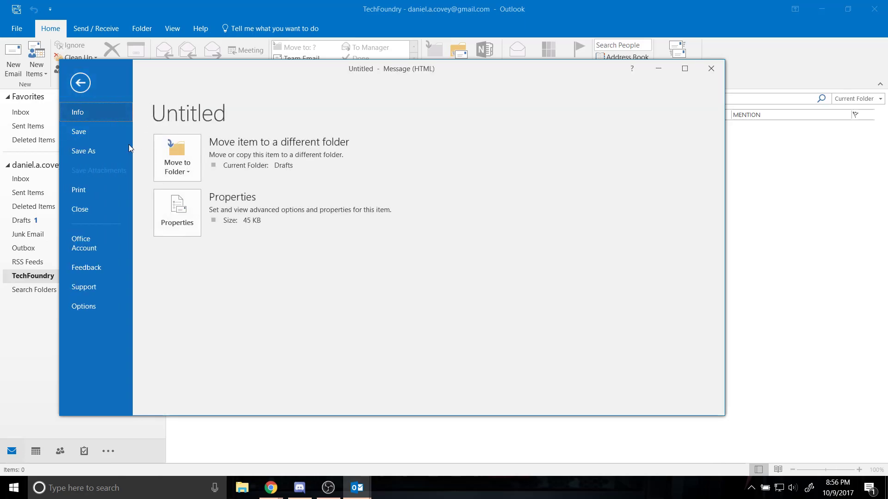
left_click(82, 154)
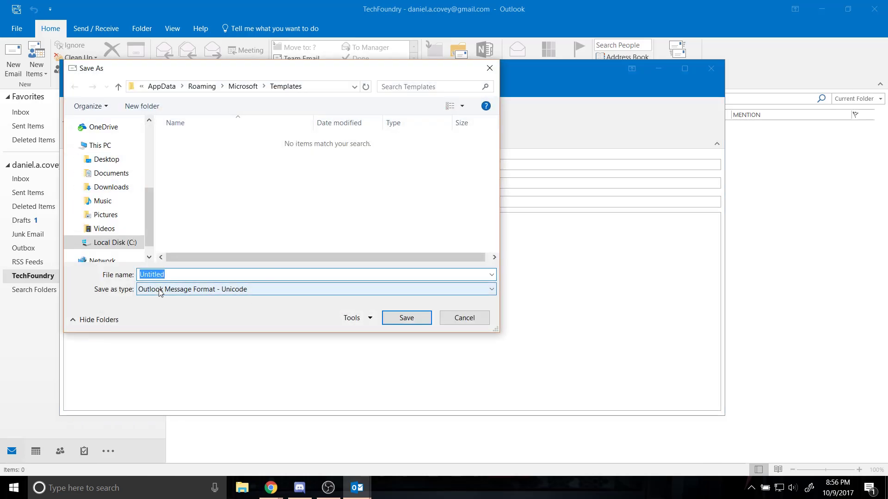
left_click(482, 291)
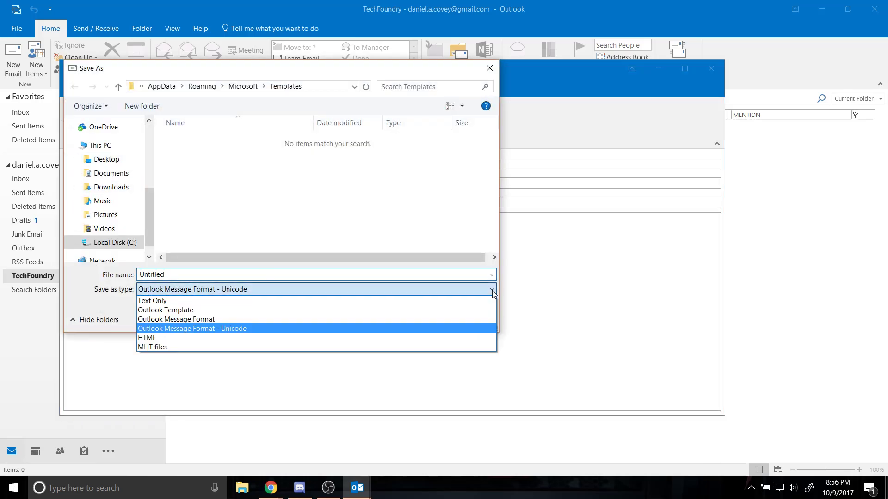
left_click(187, 313)
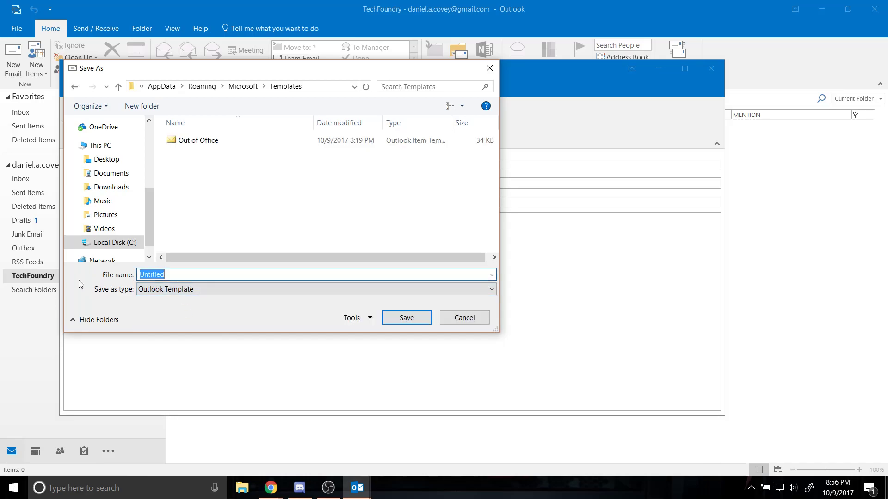
type("List")
left_click(407, 318)
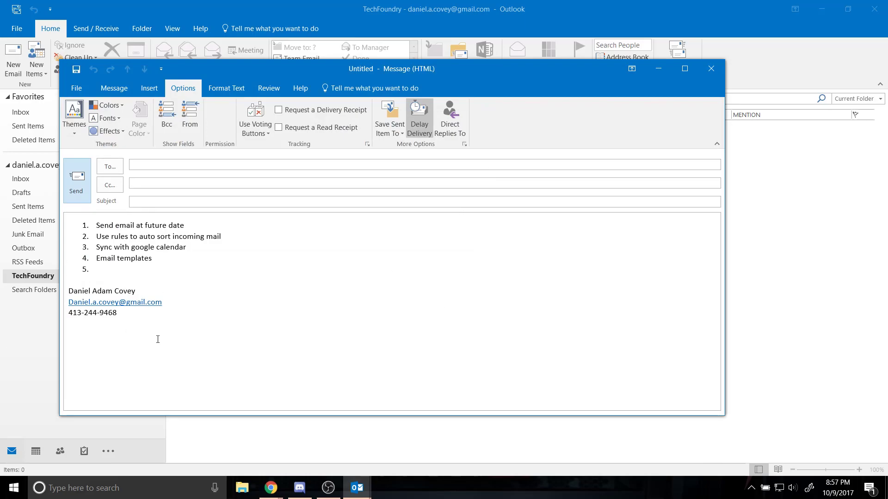
left_click(712, 69)
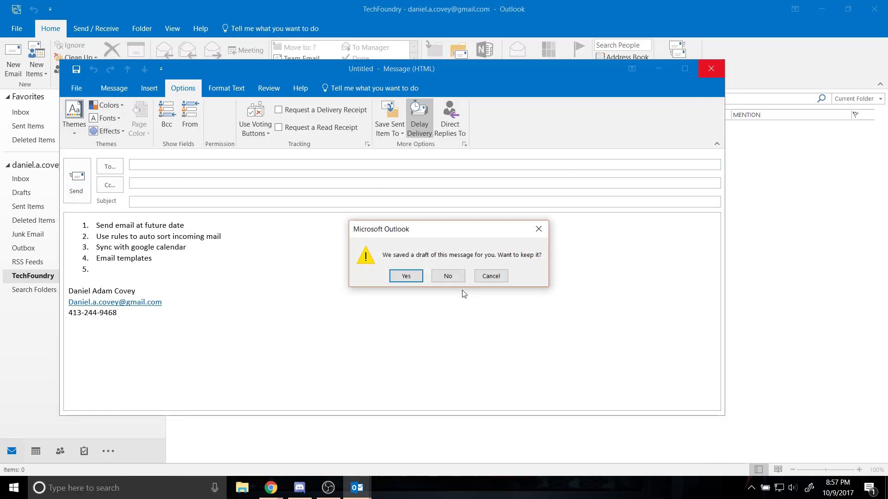
left_click(452, 280)
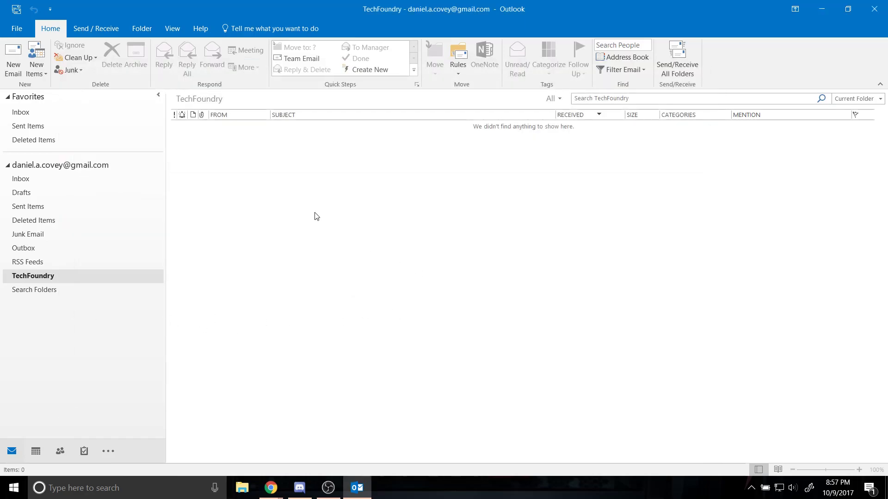
- Search a new blank message's insert, formatting, options and file commands for a way to open a saved template, and close the message
left_click(13, 55)
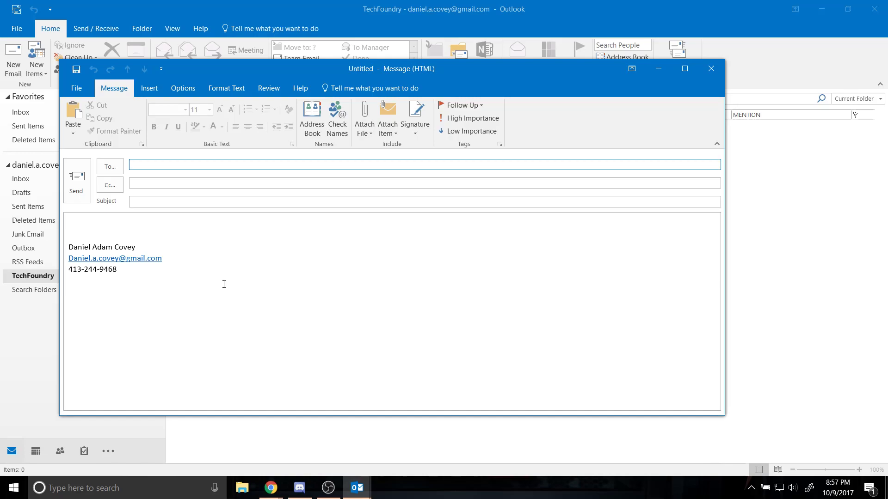
left_click(77, 88)
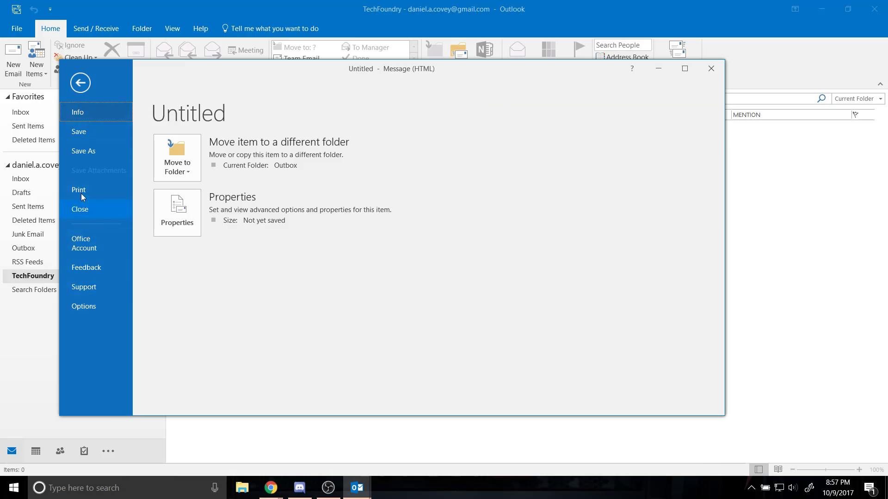
left_click(83, 80)
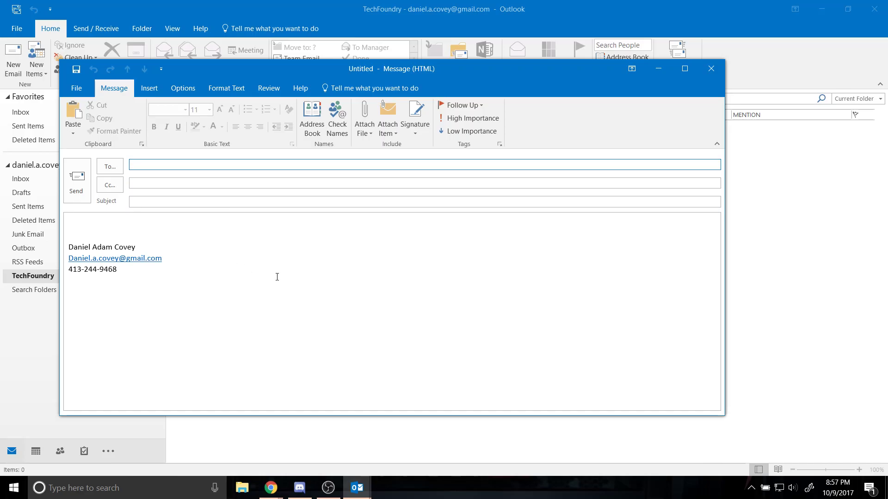
left_click(149, 95)
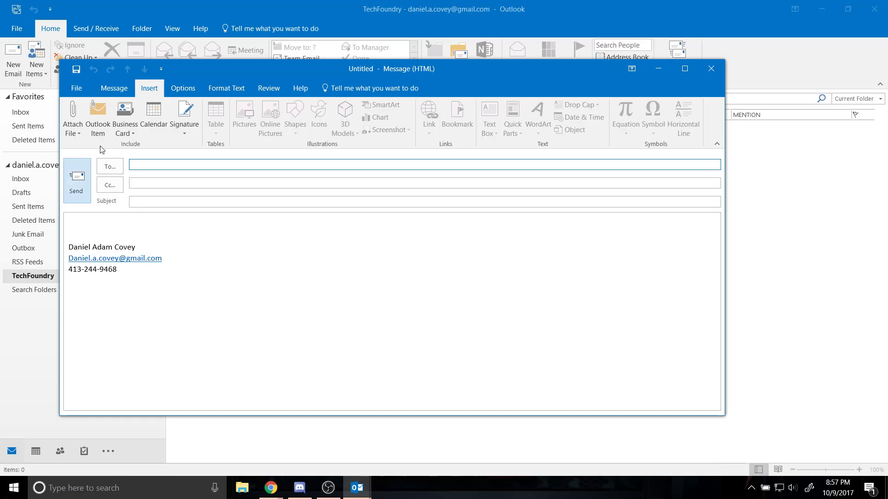
left_click(223, 89)
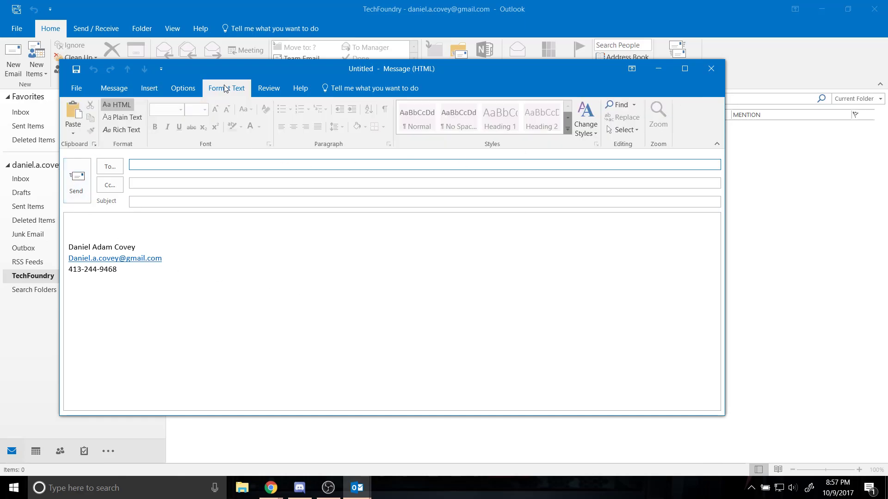
left_click(192, 89)
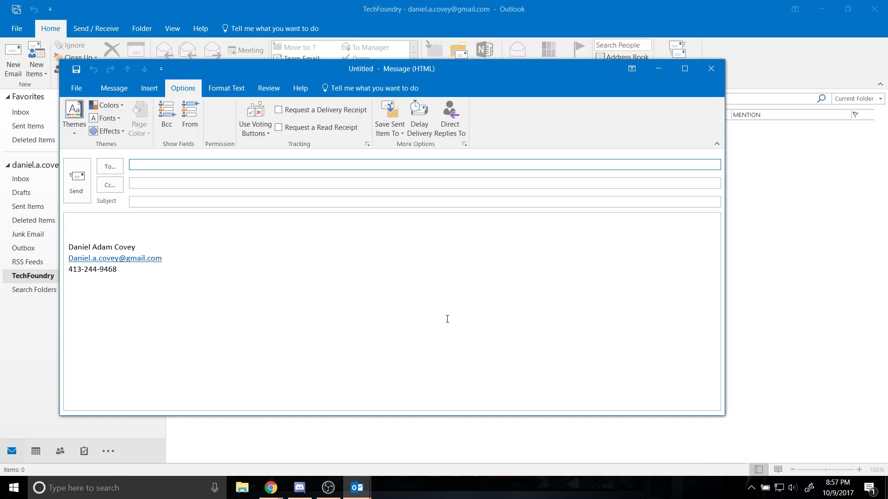
left_click(228, 84)
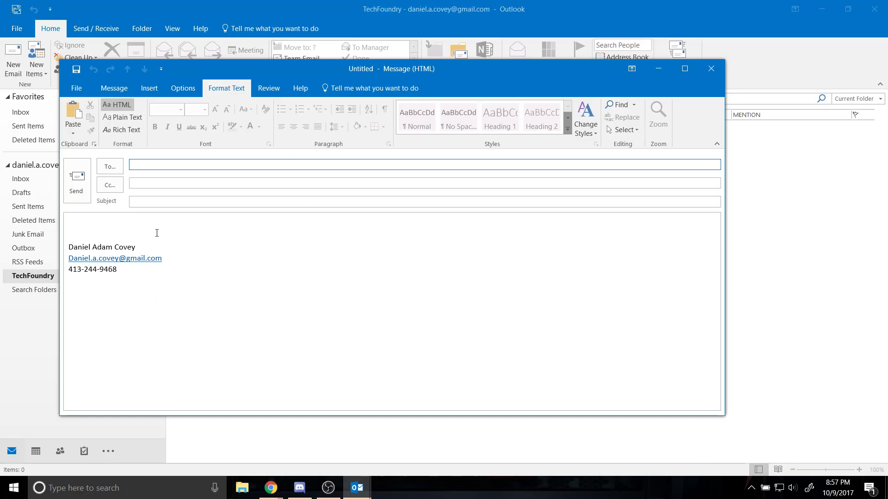
left_click(183, 89)
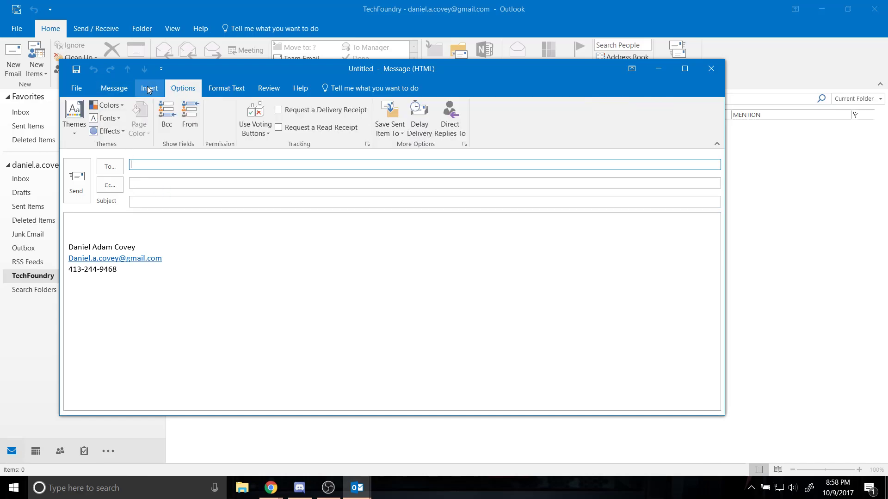
left_click(149, 89)
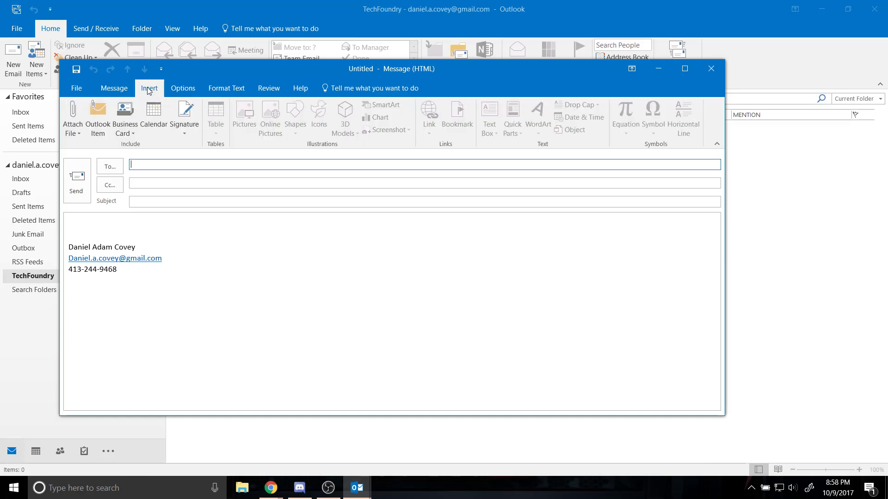
left_click(114, 89)
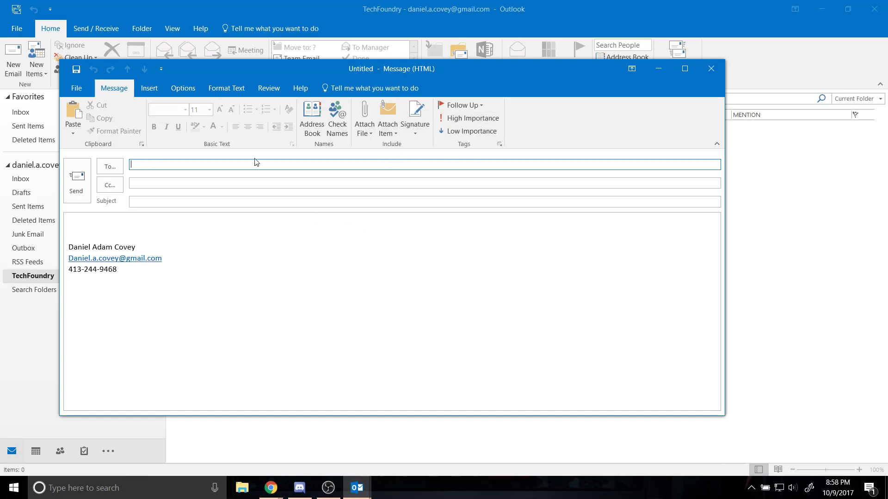
left_click(72, 91)
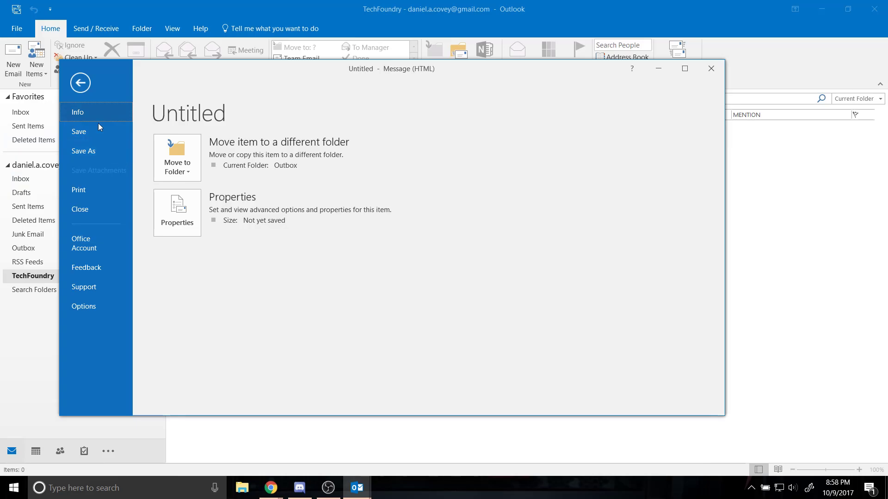
left_click(80, 82)
left_click(711, 67)
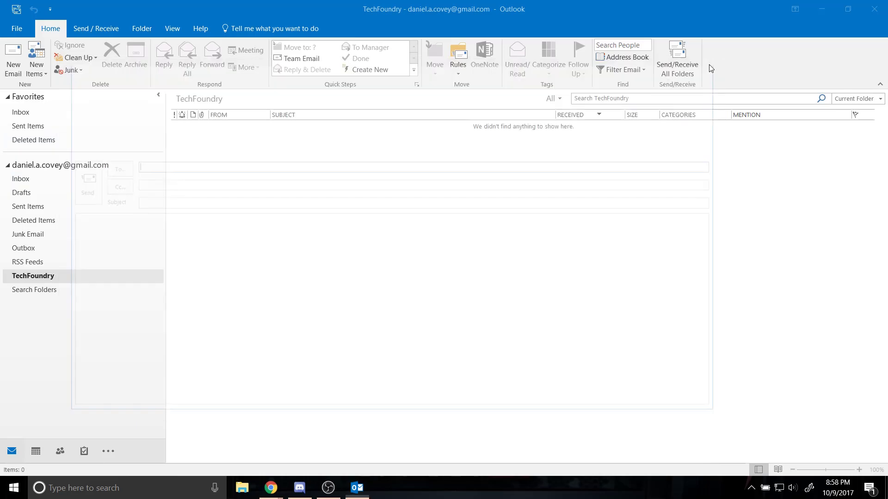
- Check the main window's open and export, new item, and send and receive commands for a way to use a saved template
left_click(22, 28)
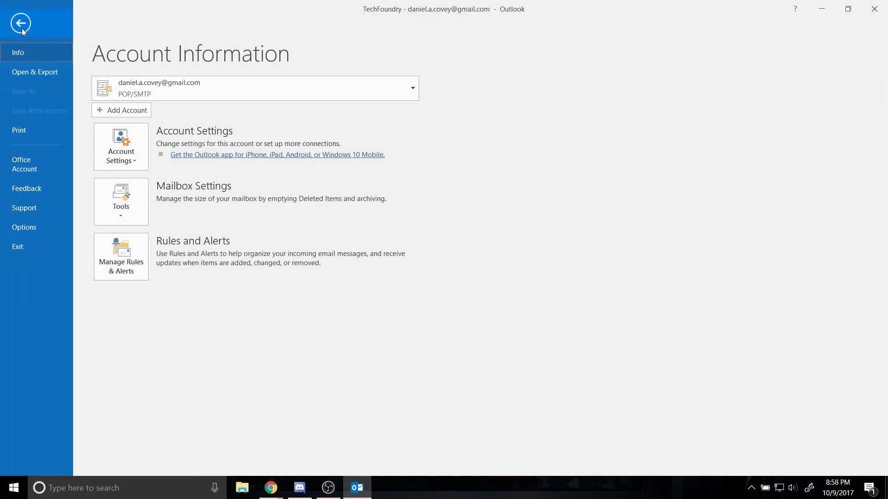
left_click(33, 75)
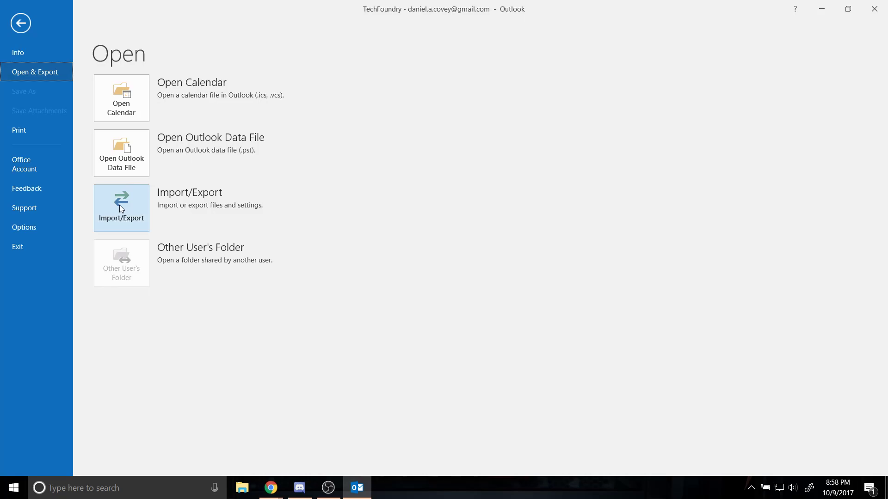
left_click(23, 22)
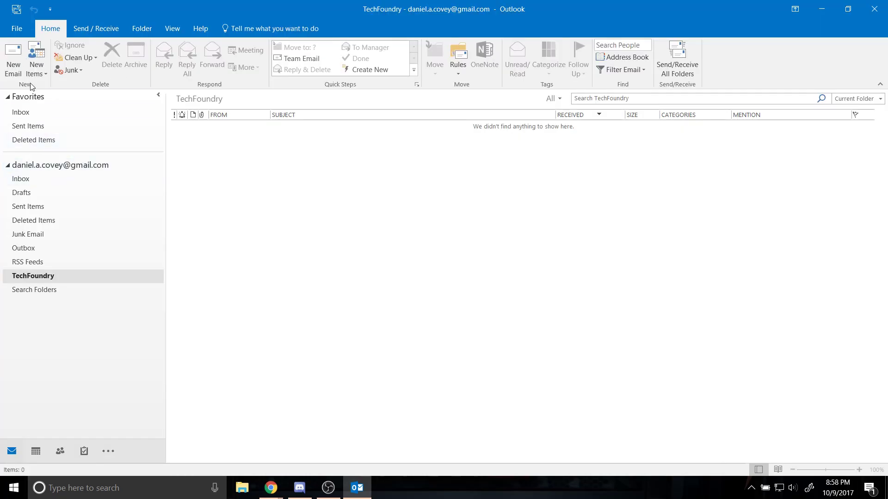
left_click(40, 59)
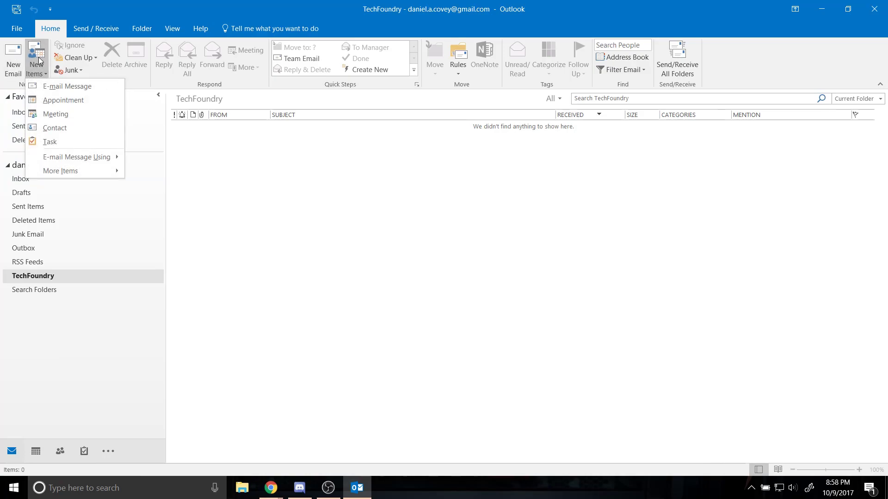
left_click(41, 59)
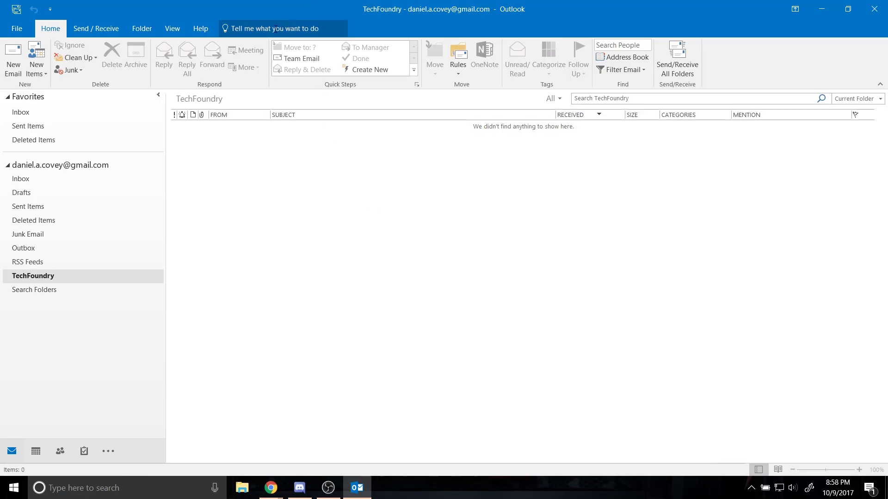
left_click(80, 33)
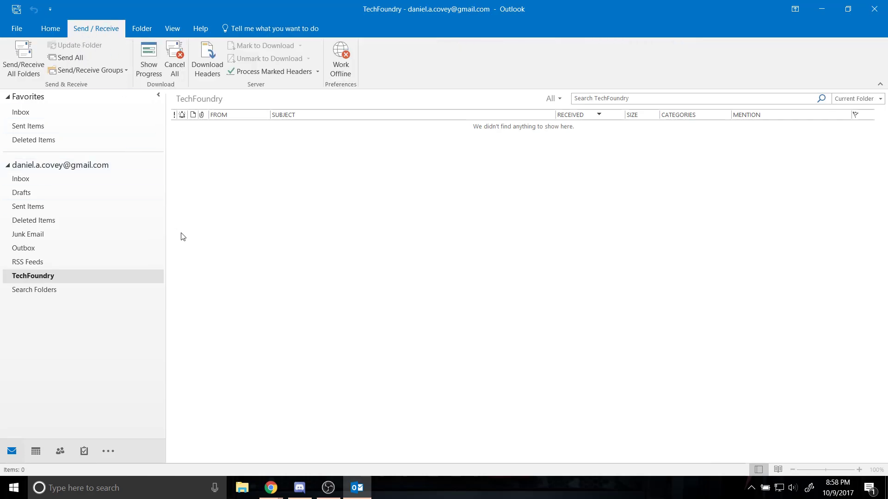
left_click(50, 34)
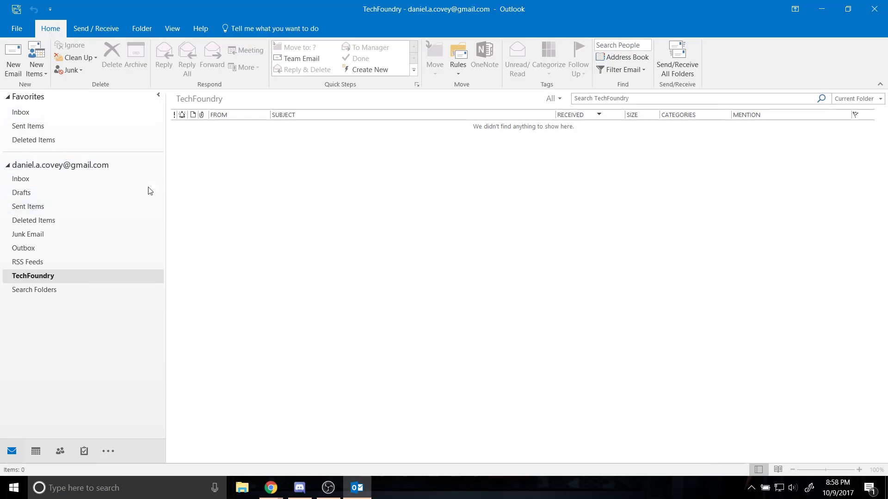
left_click(36, 66)
left_click(37, 66)
- Start a new blank email message, check the body's context commands, and save the message as a draft
left_click(10, 62)
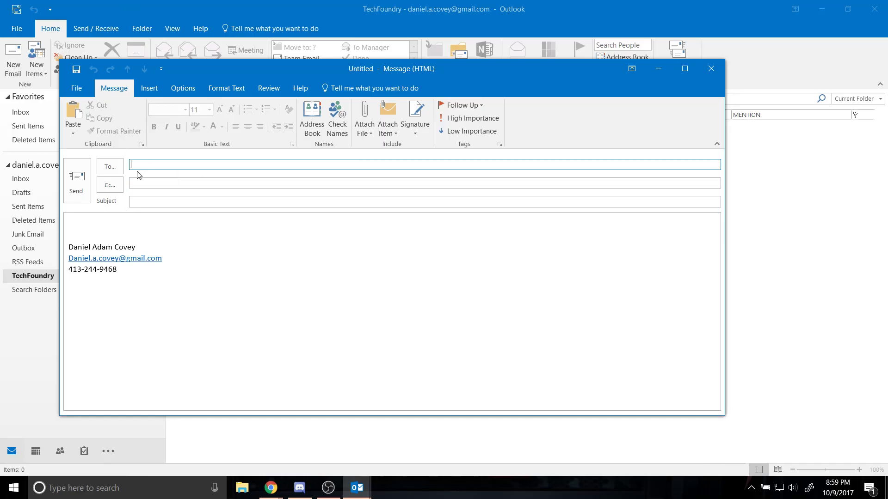
right_click(112, 223)
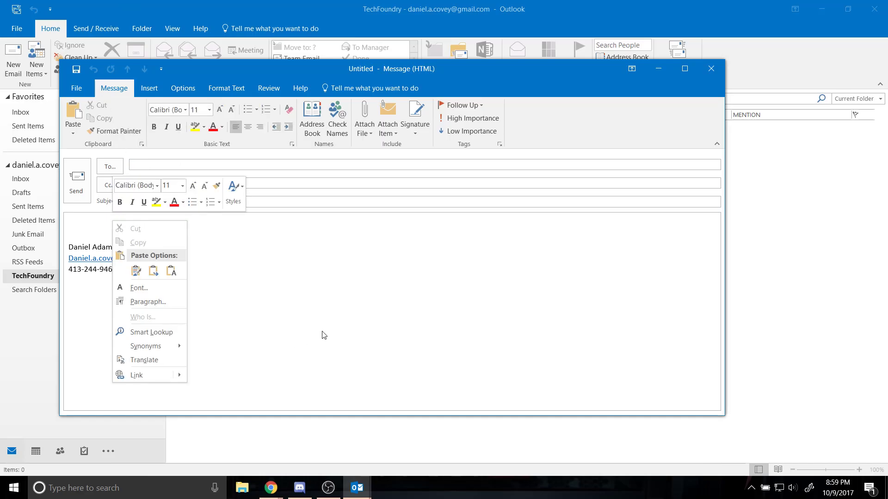
left_click(291, 243)
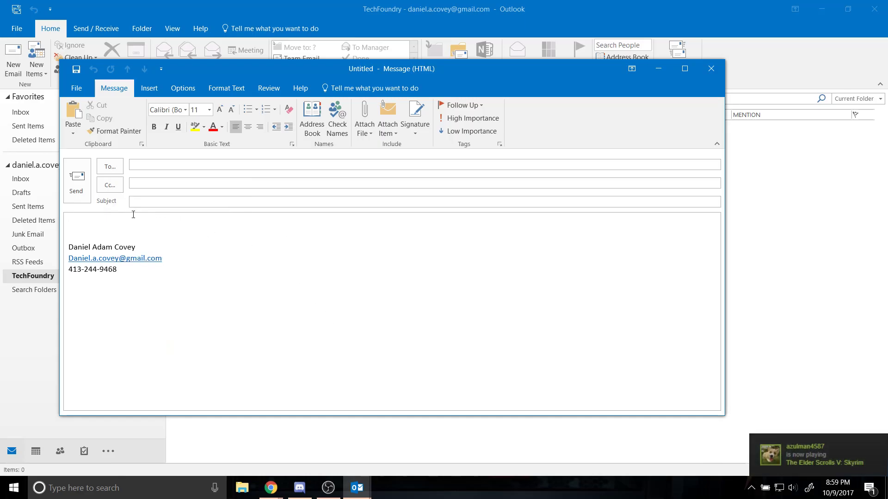
left_click(77, 88)
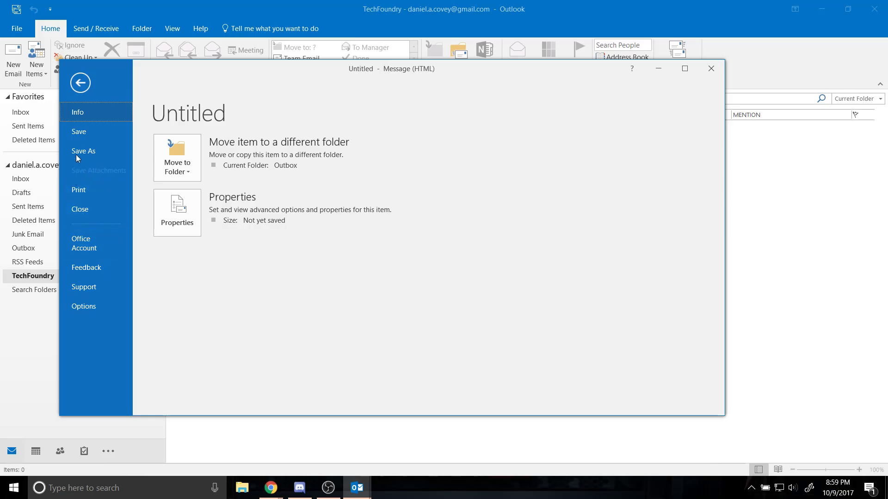
left_click(81, 132)
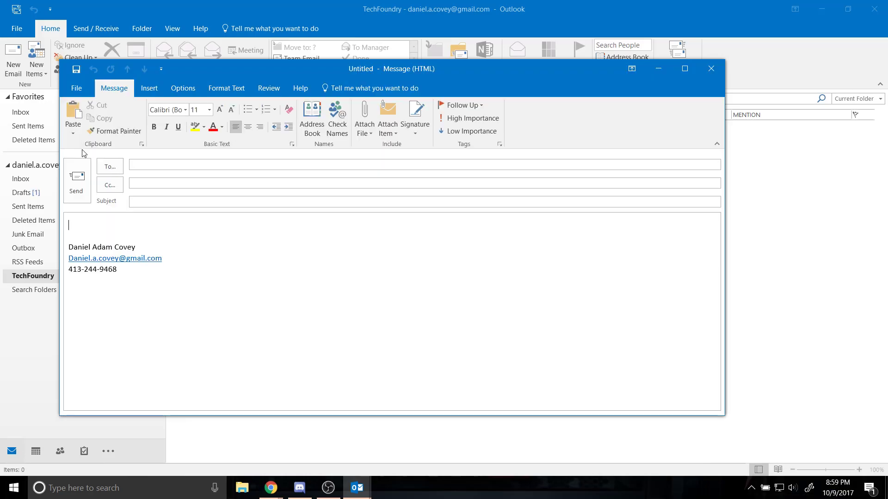
- Look through the Mail settings in Outlook Options for template settings, and close the dialog without applying changes
left_click(76, 88)
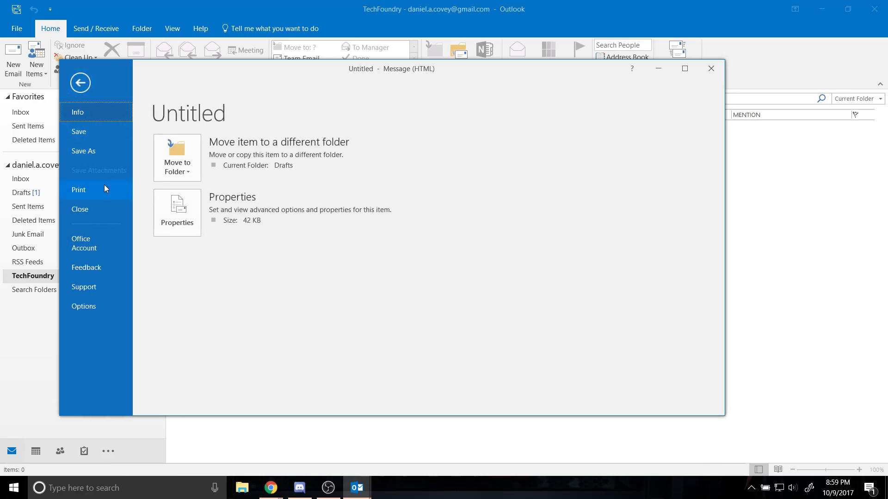
left_click(94, 304)
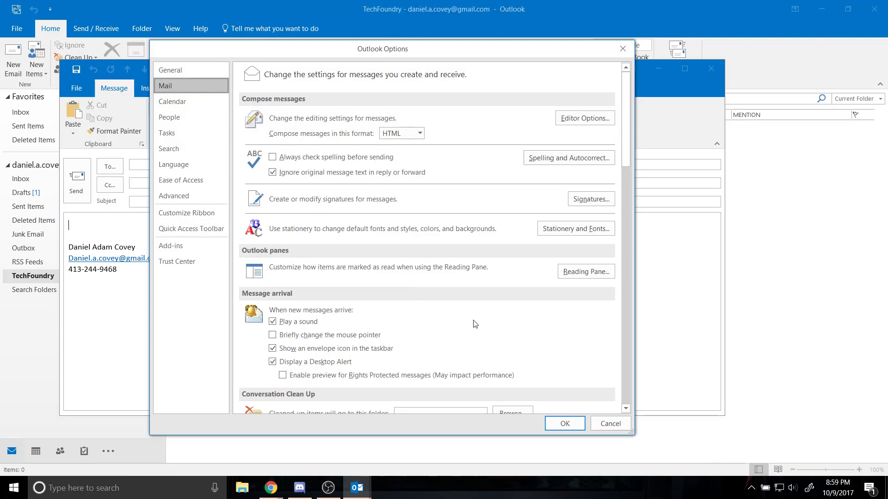
scroll(475, 325, "down", 10)
left_click(623, 48)
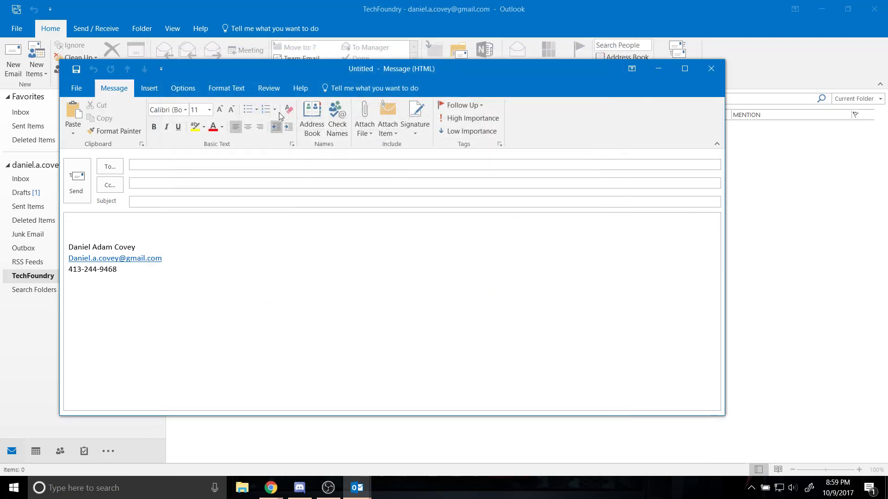
left_click(300, 88)
left_click(145, 204)
key("Tab")
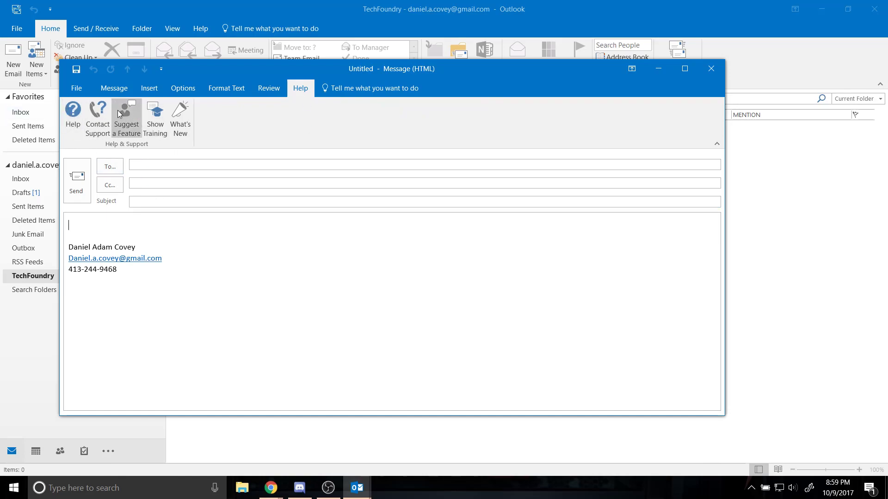
left_click(368, 87)
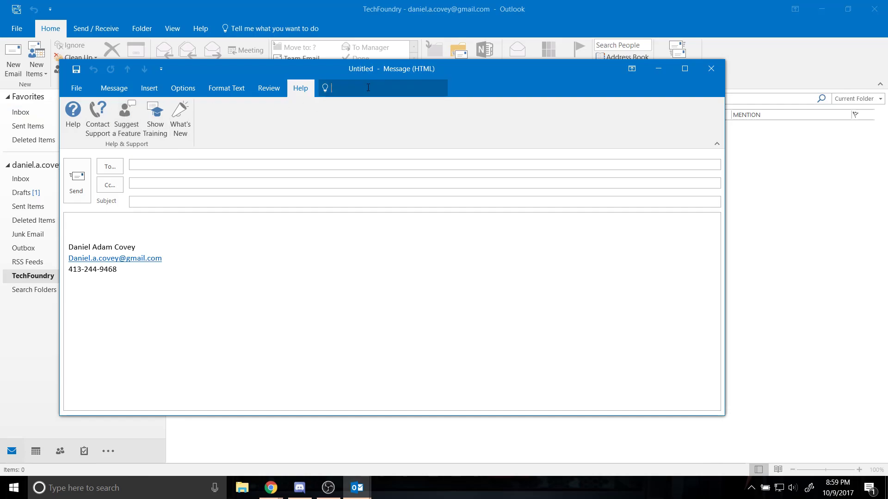
type("templa")
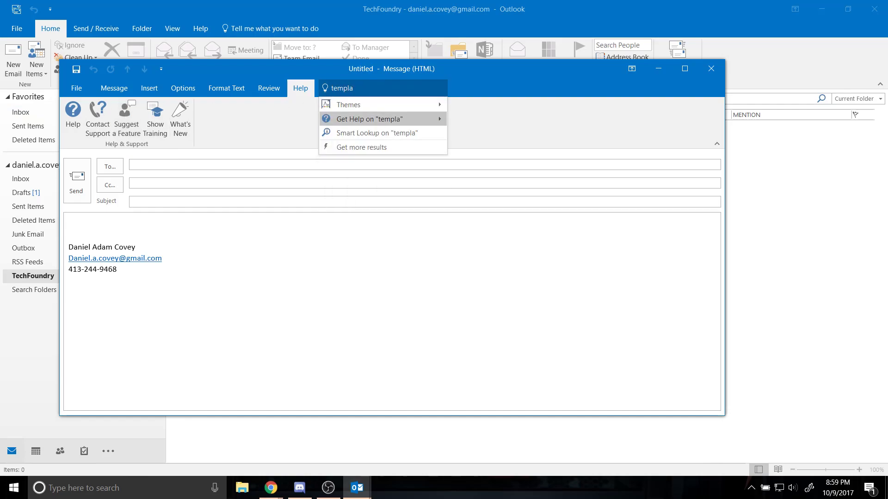
key("Escape")
type("e")
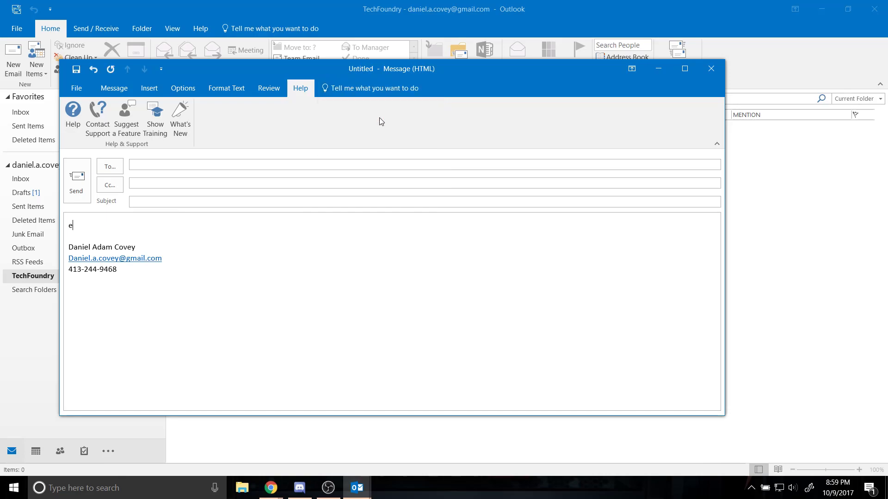
- Search the message window's help for "template" and open the article "Send an email message based on a template"
left_click(379, 88)
type("t")
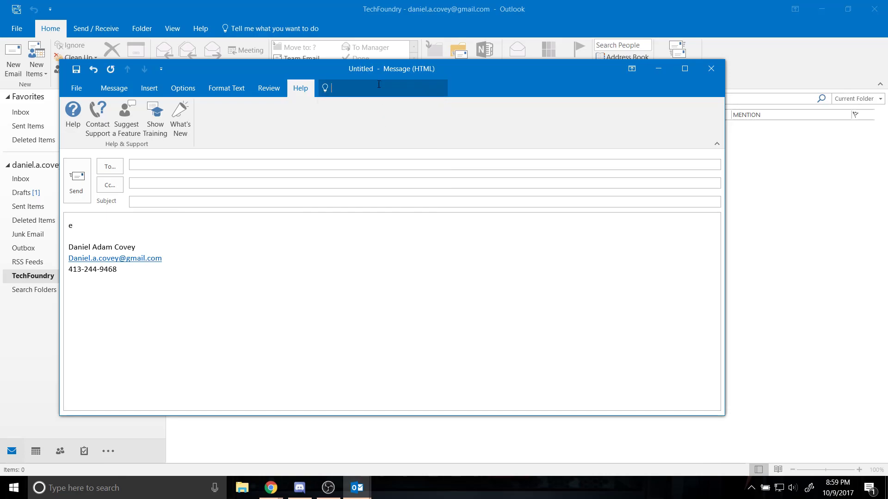
type("empl")
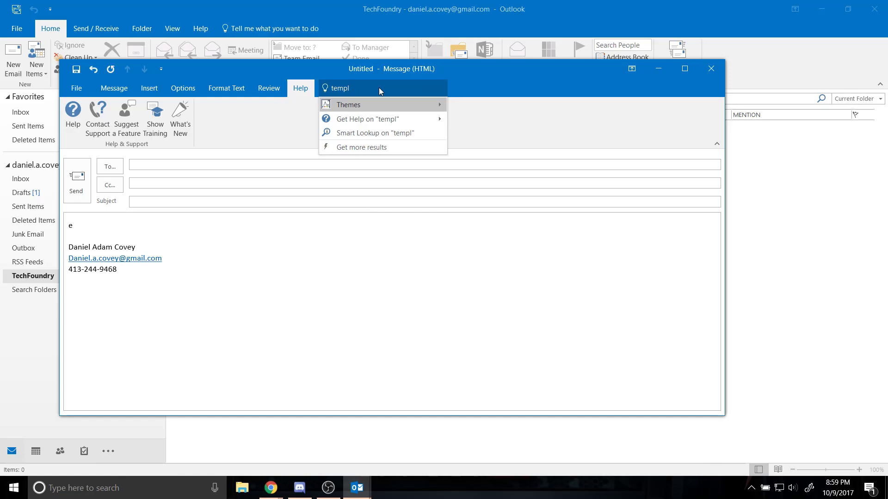
type("e")
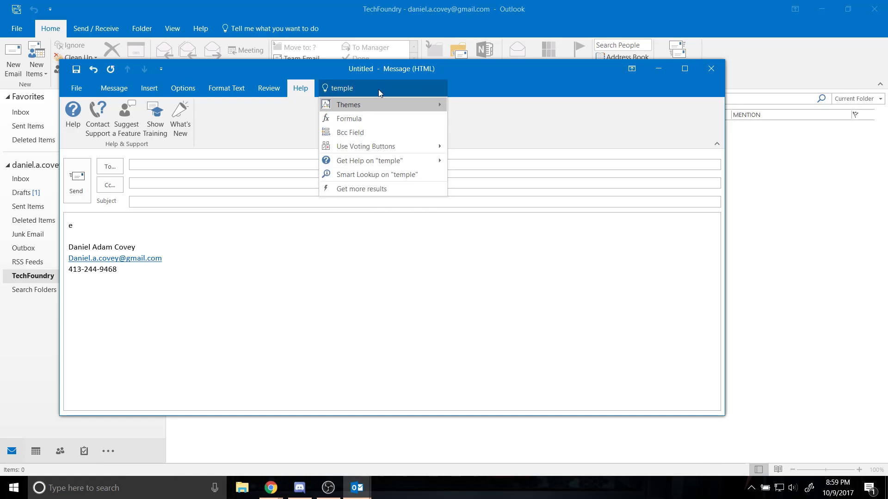
key("BackSpace")
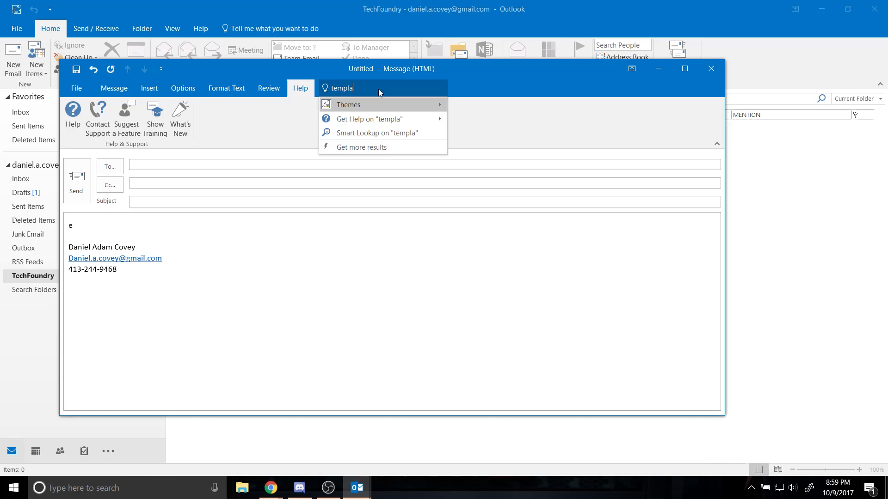
type("ate")
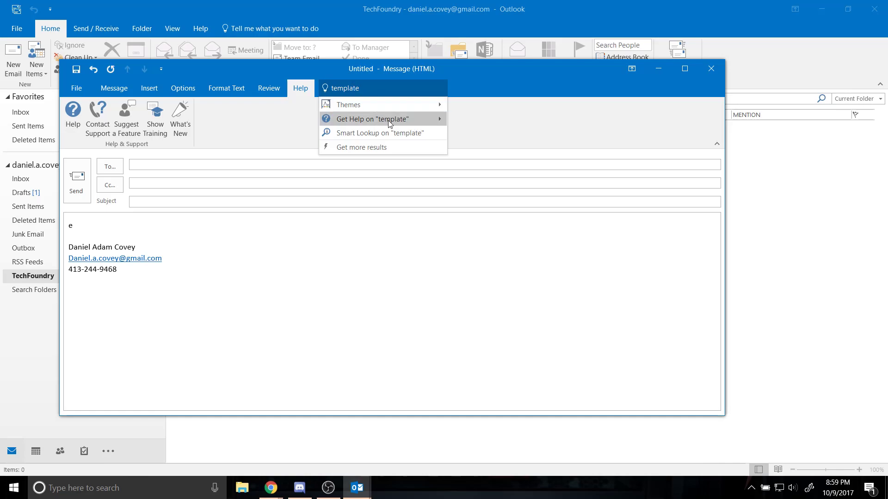
mouse_move(389, 120)
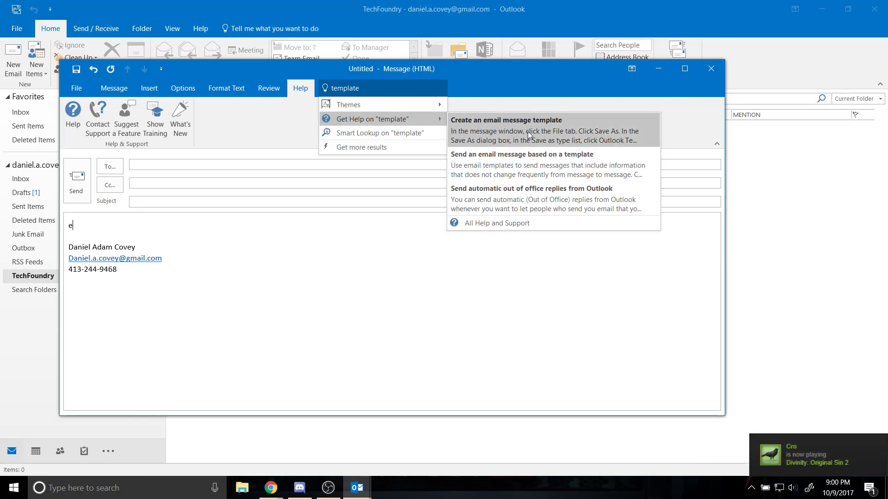
left_click(527, 167)
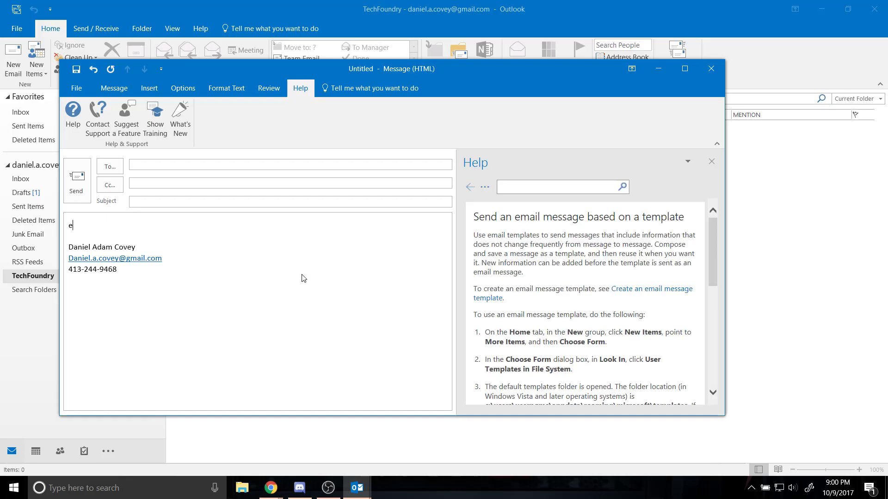
- Read the help article's instructions for using an email template, and close the message without saving changes
scroll(617, 290, "down", 2)
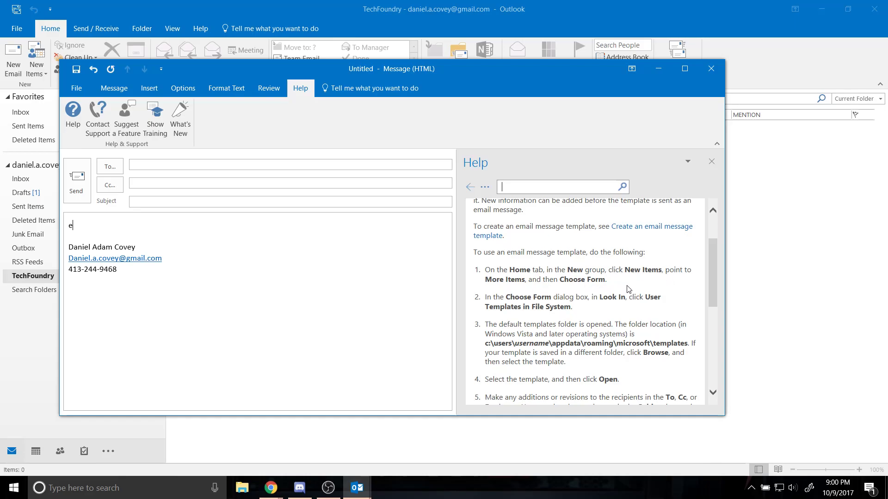
scroll(685, 301, "down", 3)
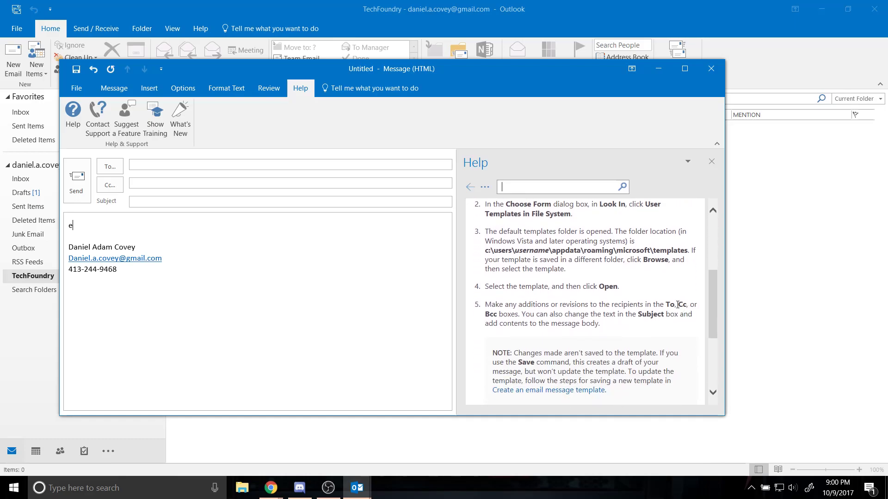
scroll(643, 242, "down", 2)
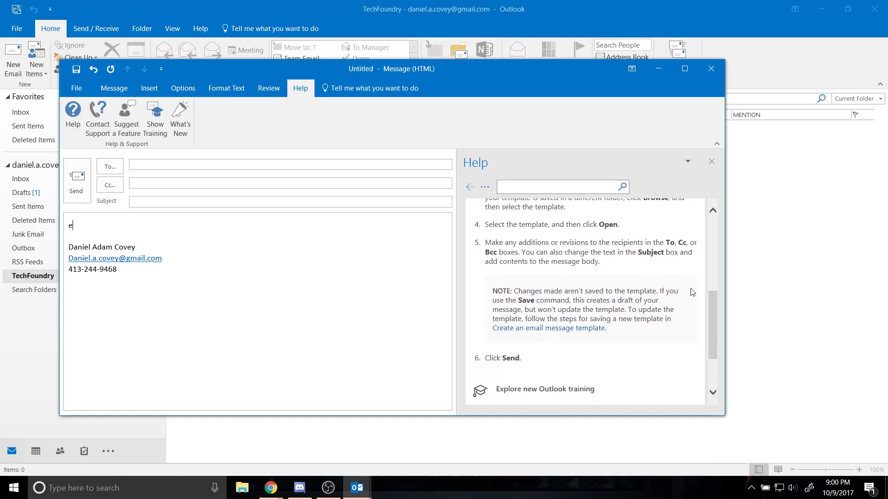
left_click(712, 70)
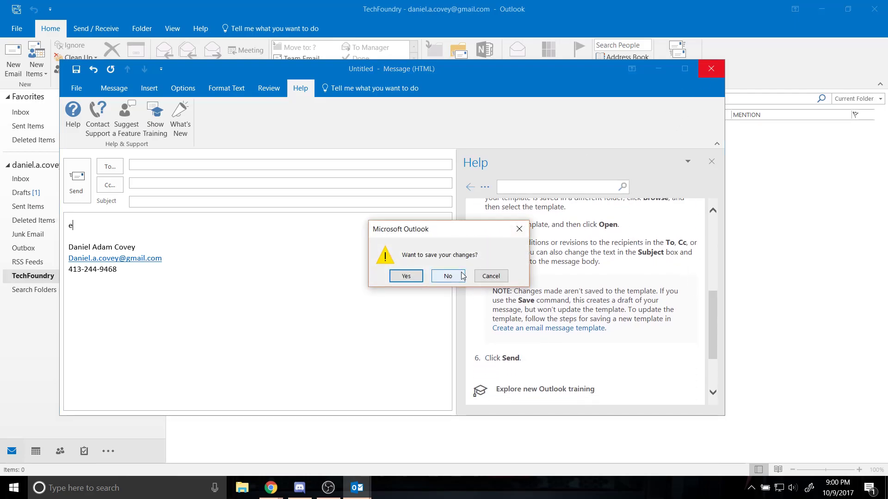
left_click(458, 277)
- Open the Choose Form dialog for a new item and set its look-in location to User Templates in File System
left_click(39, 59)
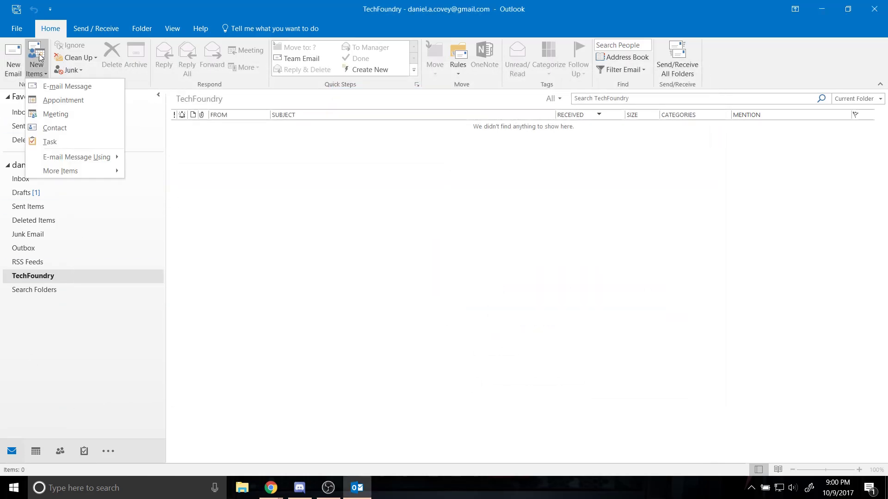
mouse_move(68, 172)
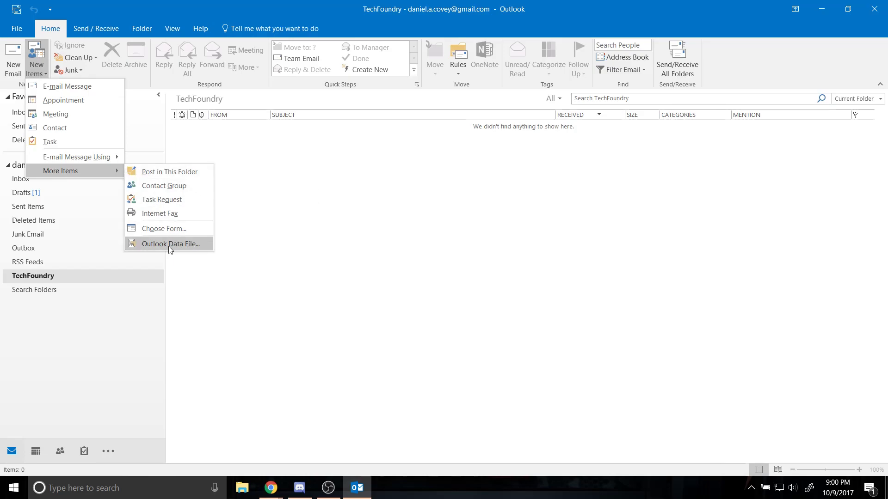
left_click(149, 232)
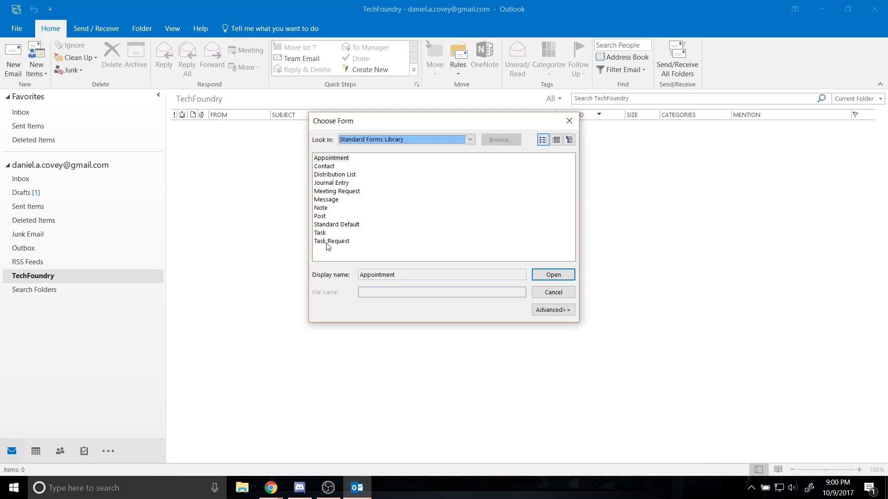
left_click(324, 201)
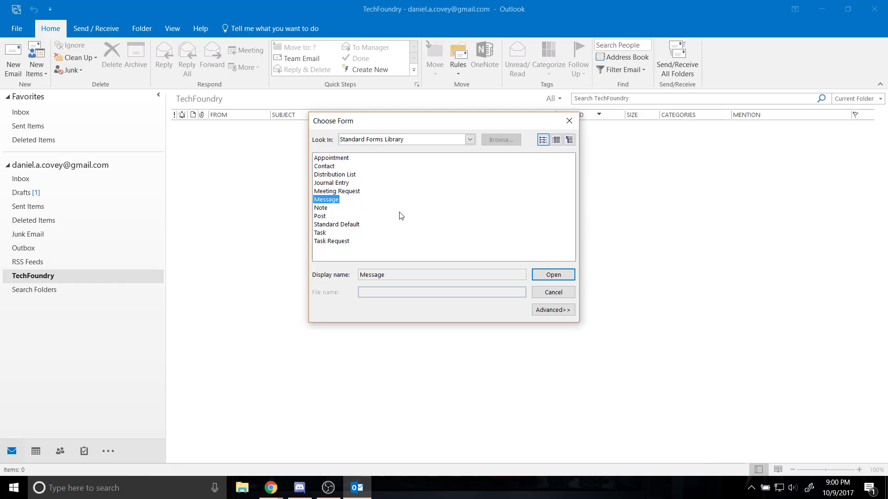
left_click(471, 139)
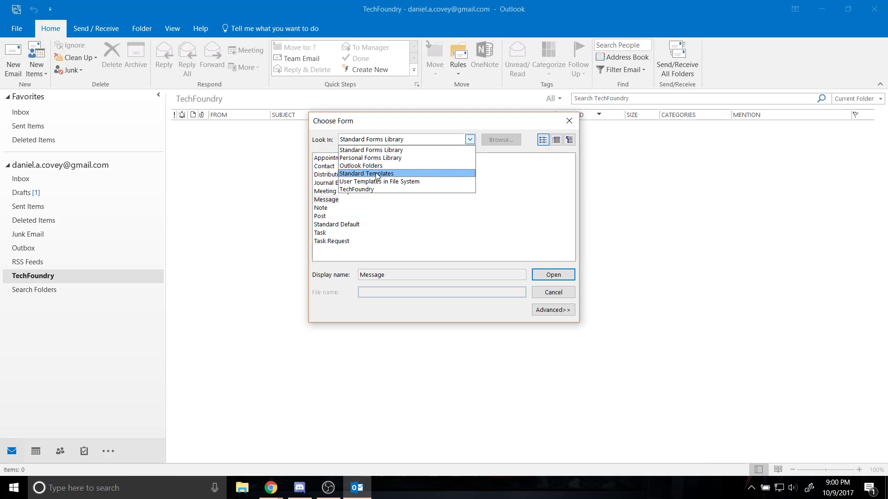
left_click(378, 174)
left_click(471, 138)
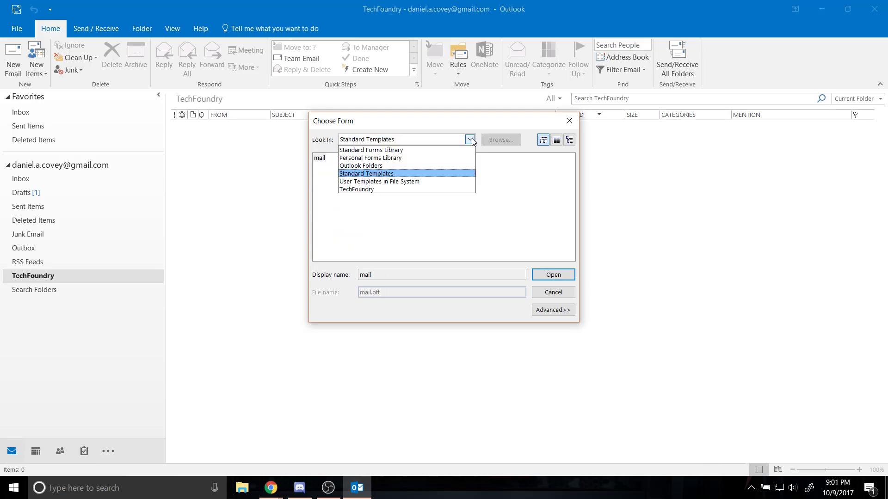
left_click(395, 181)
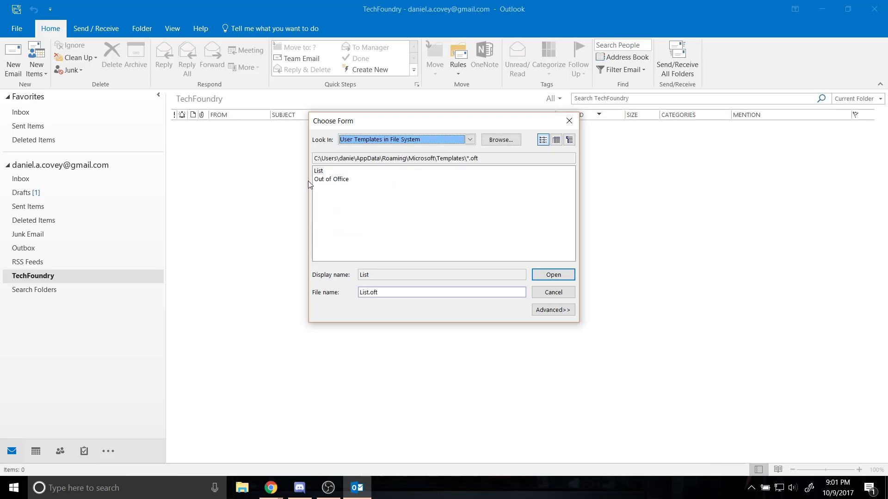
- Create a message from the List template, close the Help pane beside it, and close the message
left_click(321, 174)
left_click(539, 275)
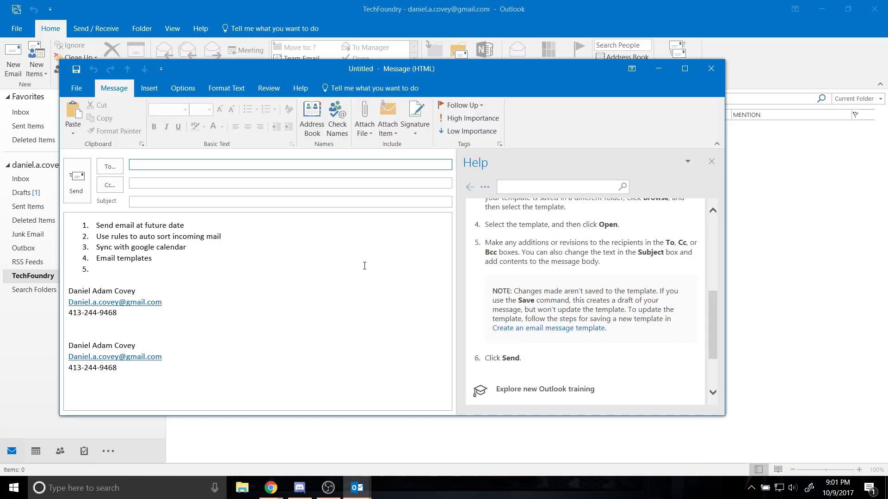
left_click(711, 162)
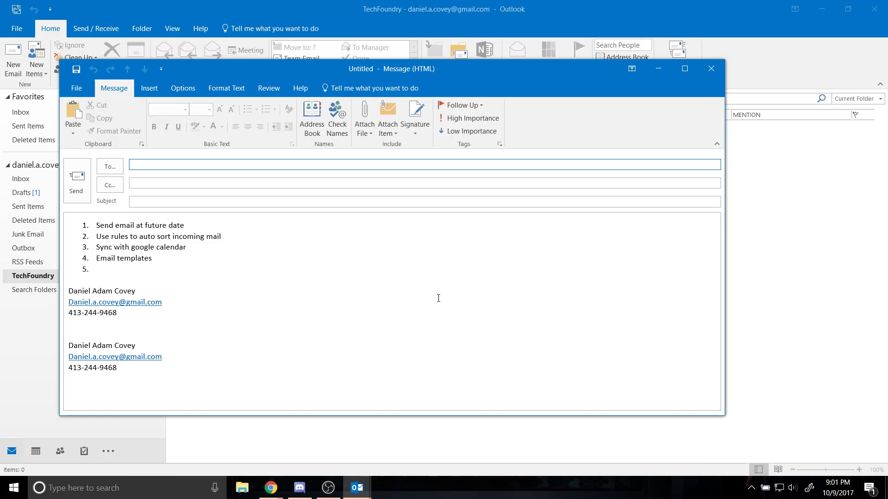
left_click(718, 68)
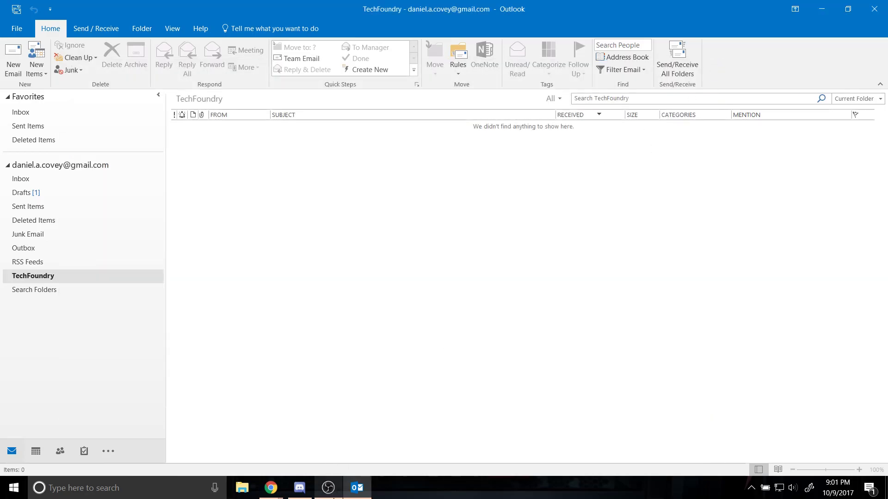